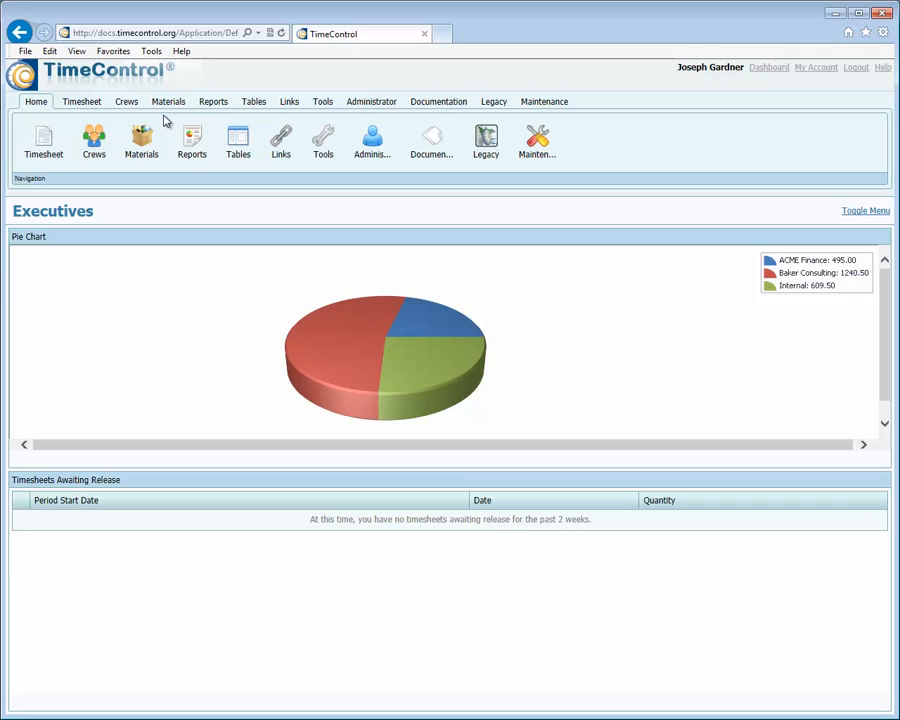
# Start an immediate timesheet posting run with the default dates and include the timesheet for the period starting 7/2/2011.
pyautogui.click(78, 106)
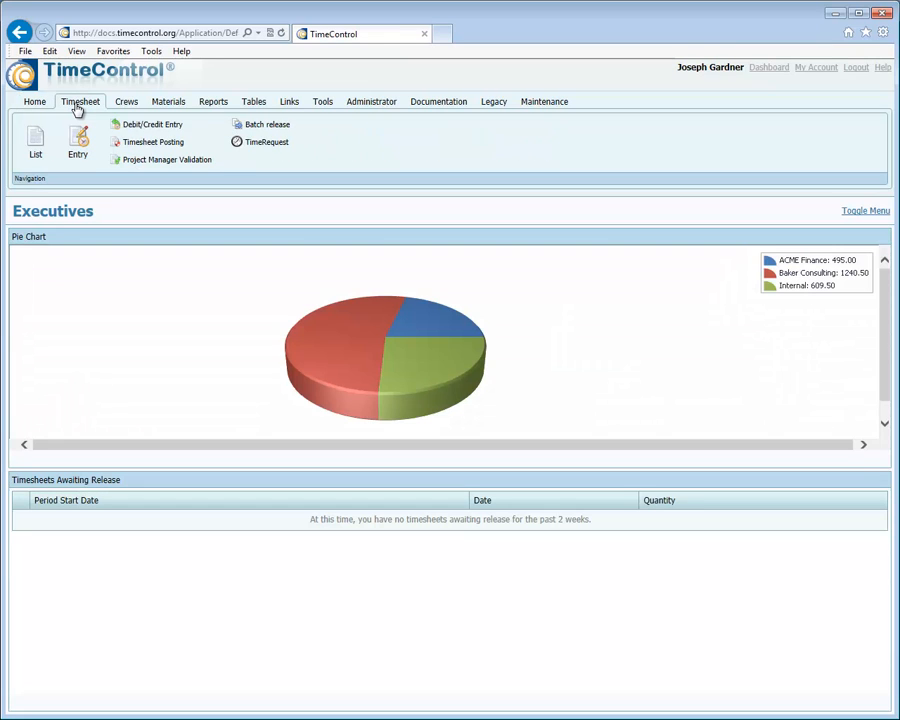
pyautogui.click(139, 145)
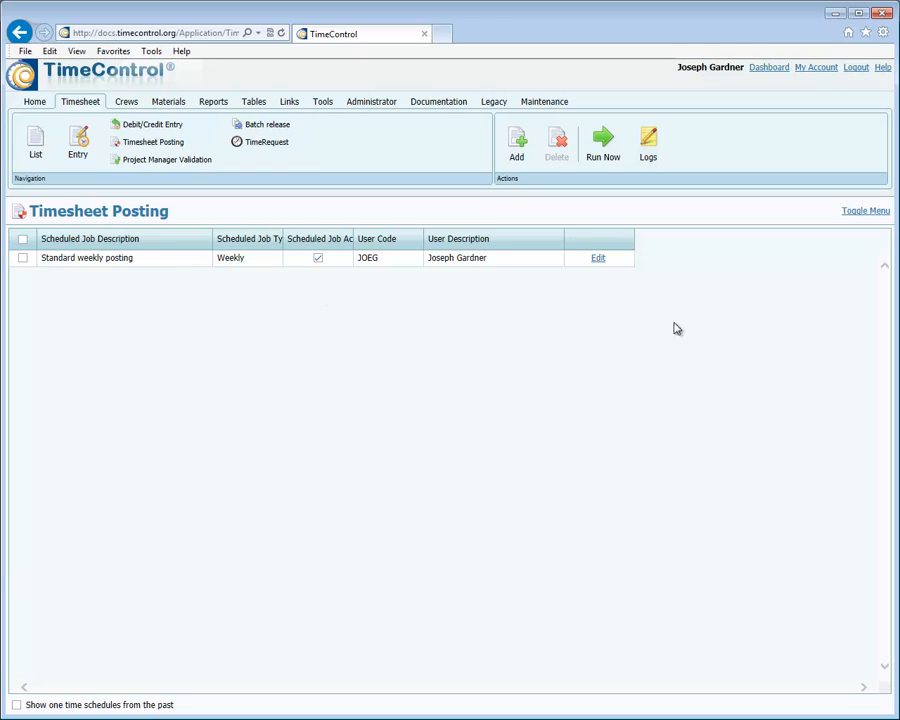
pyautogui.click(598, 150)
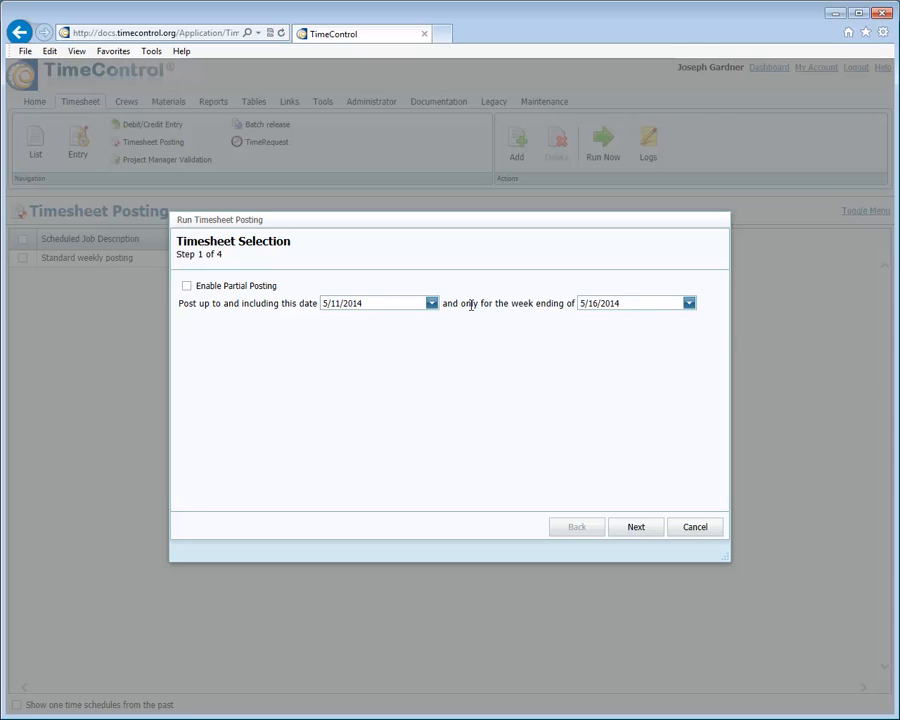
pyautogui.click(632, 528)
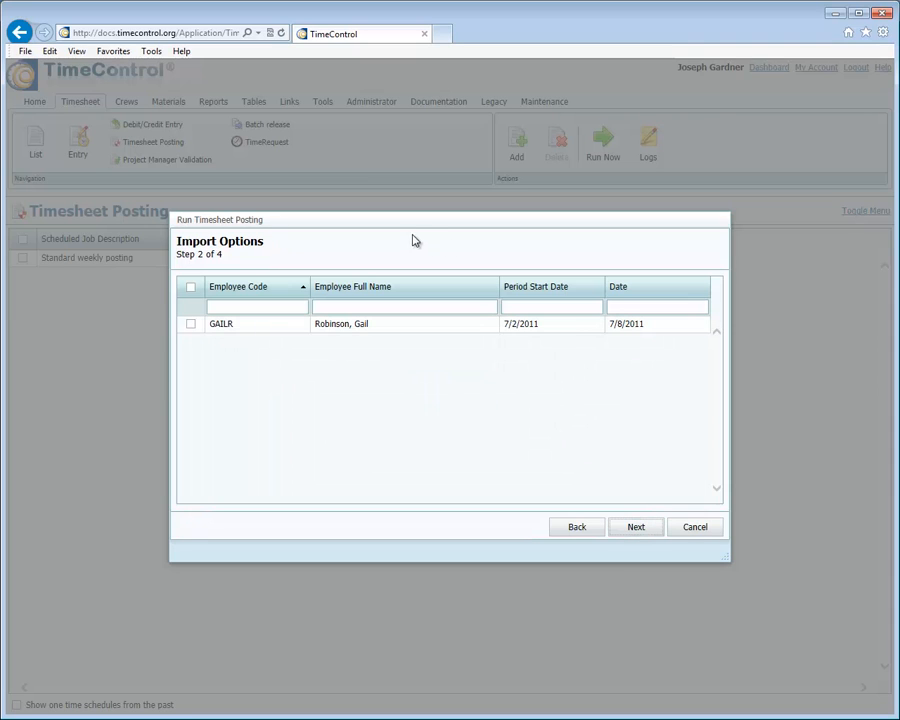
pyautogui.click(190, 324)
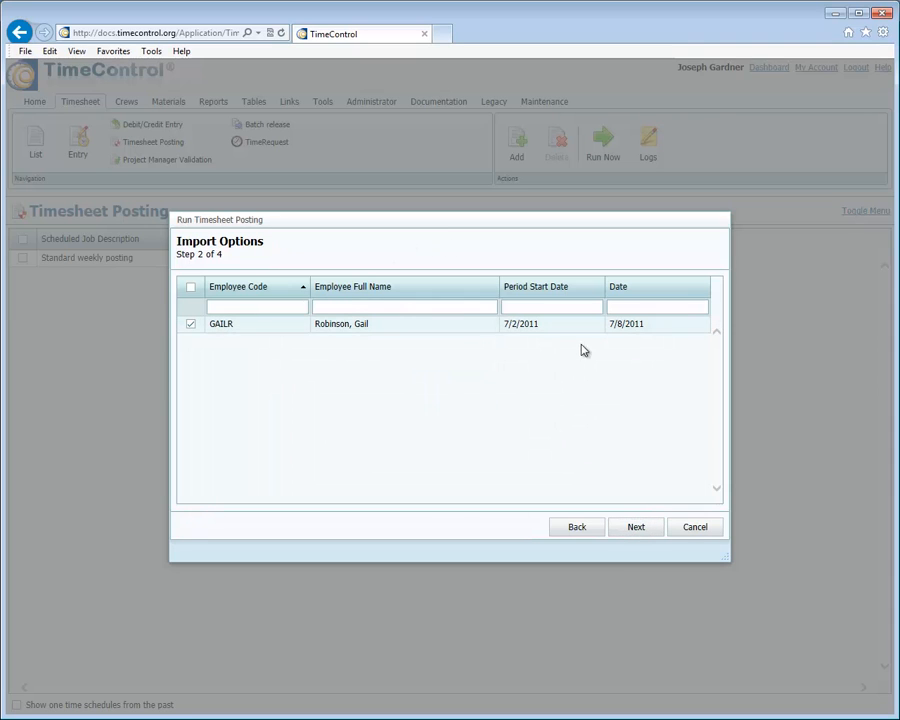
pyautogui.click(640, 527)
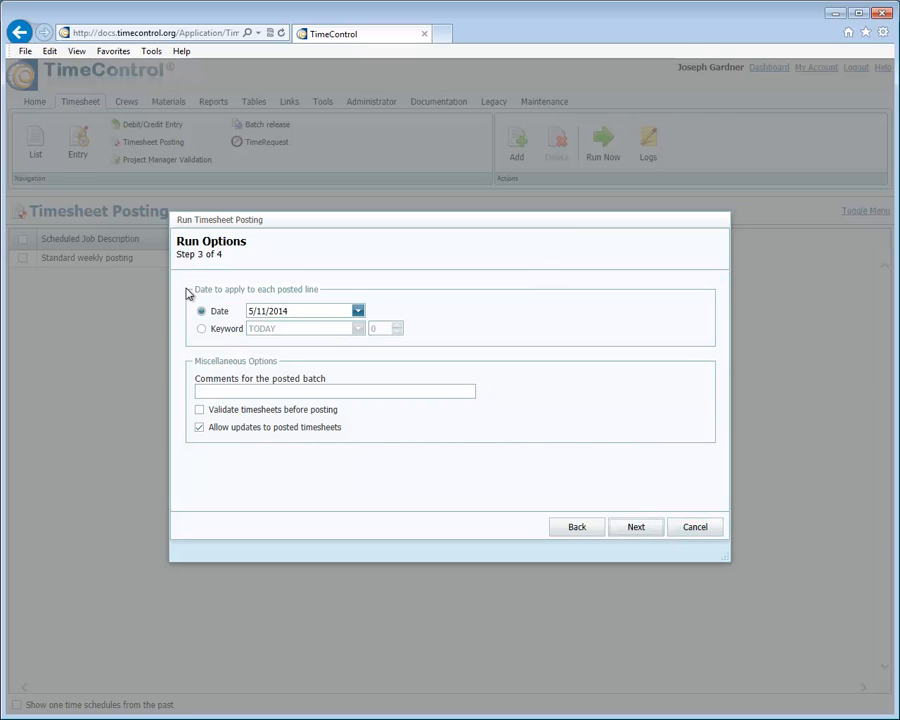
# Try the posted-timesheet update and background-run options of the posting run, and cancel the whole operation.
pyautogui.click(199, 427)
pyautogui.click(638, 528)
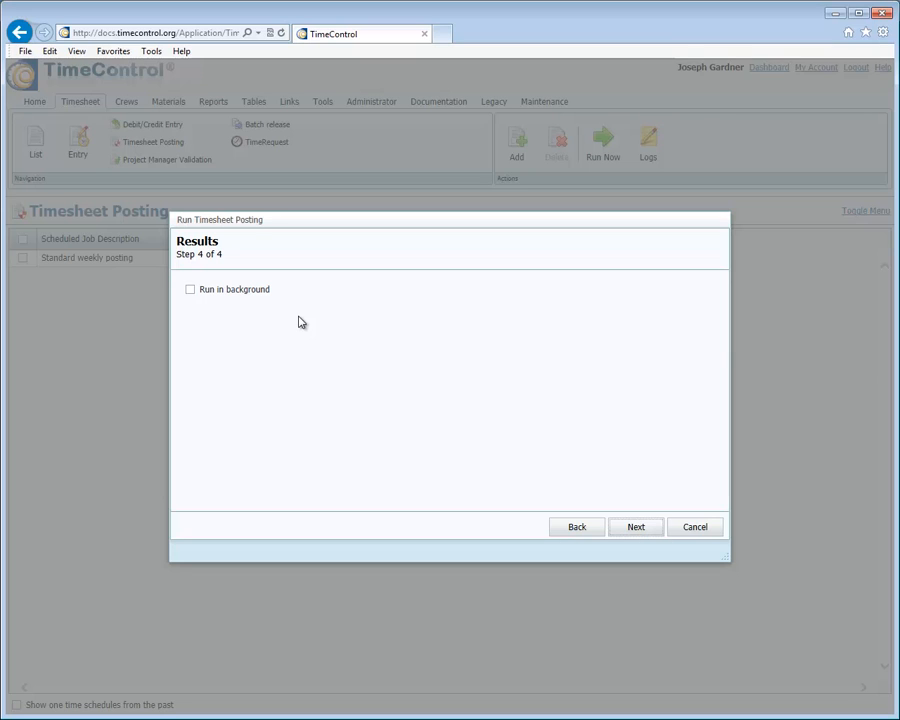
pyautogui.click(191, 291)
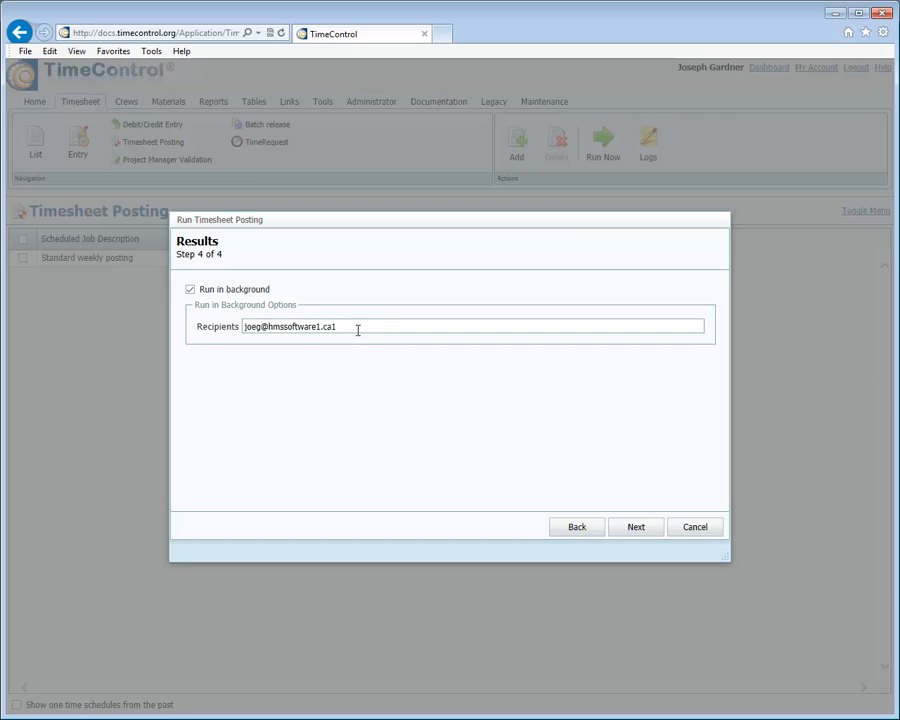
pyautogui.click(191, 290)
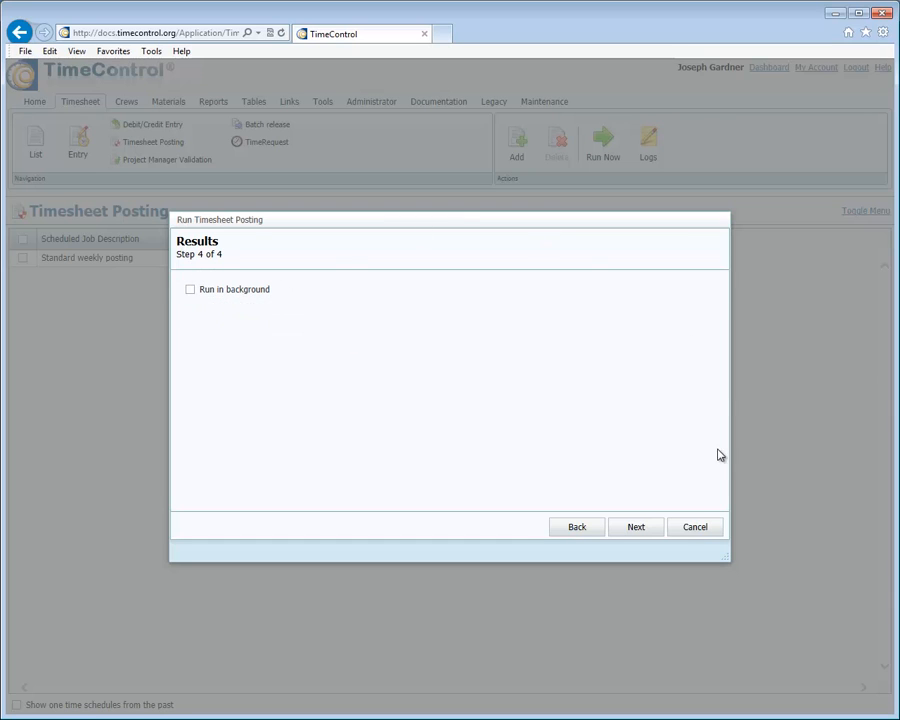
pyautogui.click(684, 531)
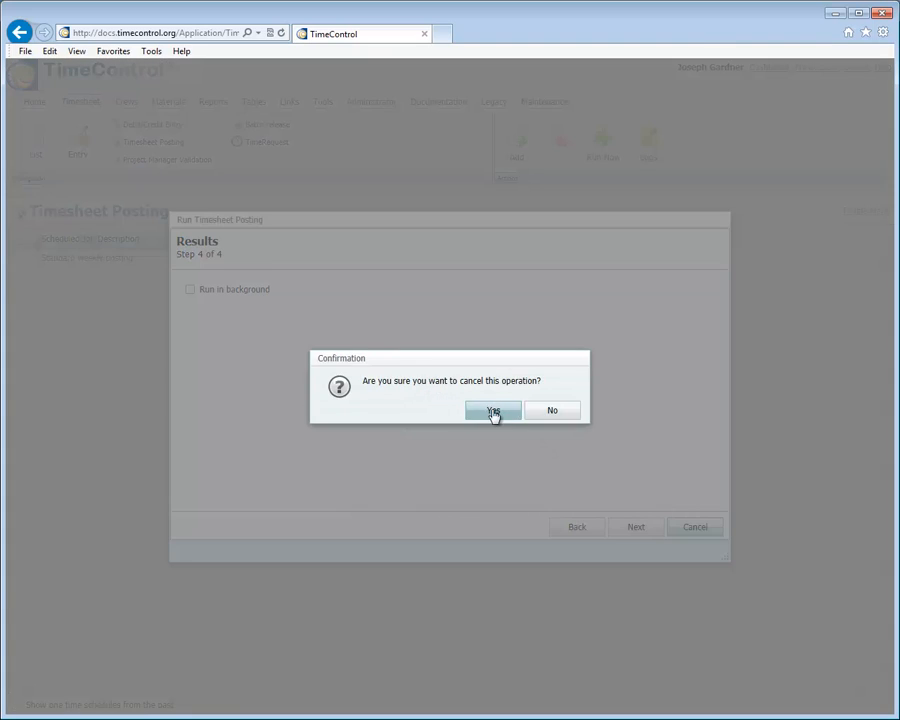
pyautogui.click(493, 412)
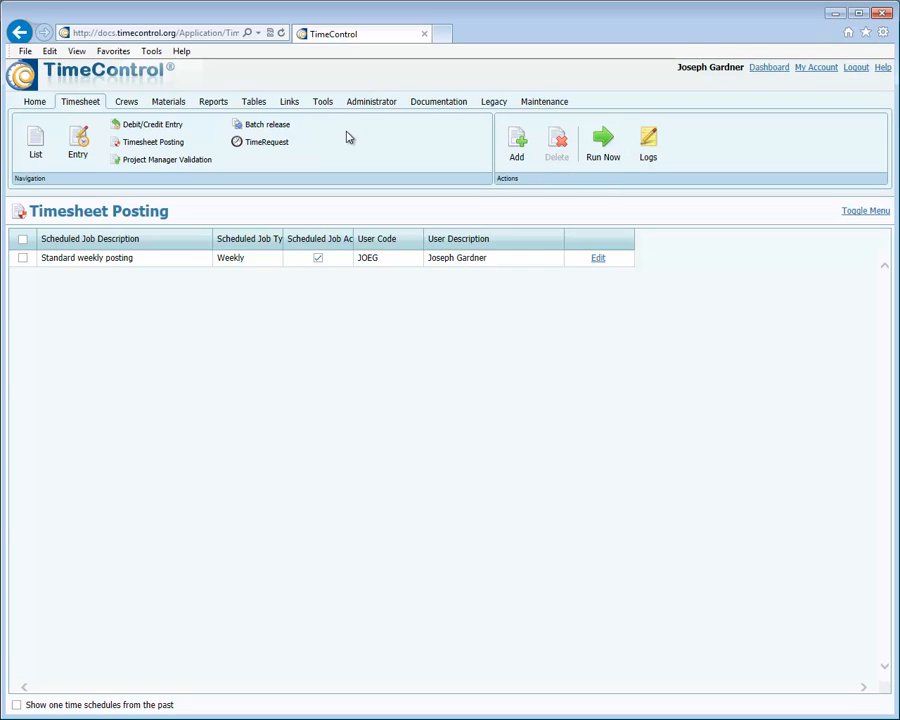
# View the scheduled PM Exports and the available Legacy functions.
pyautogui.click(288, 104)
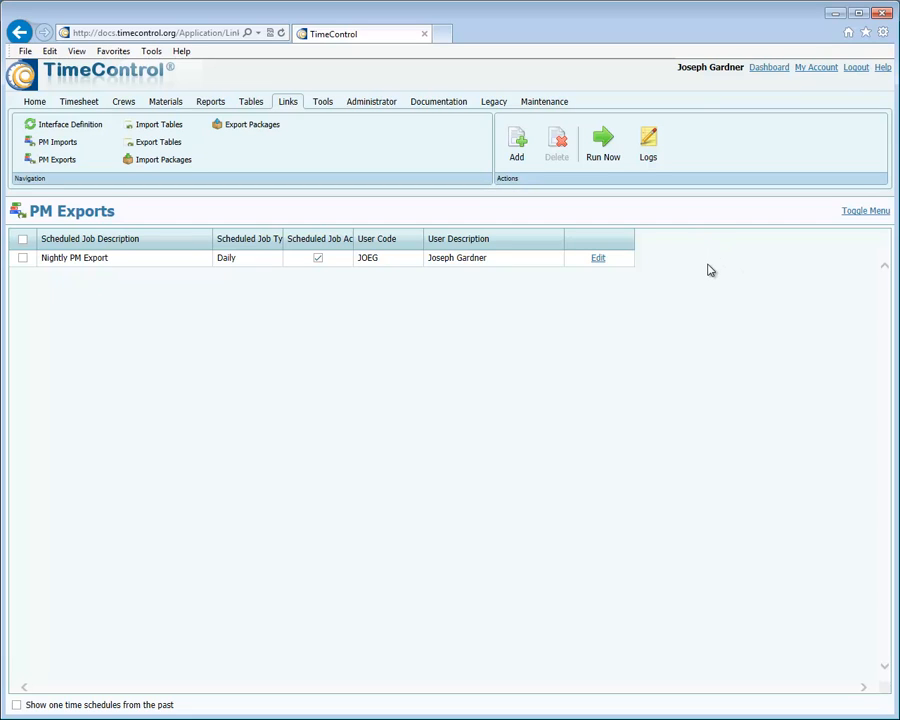
pyautogui.click(494, 104)
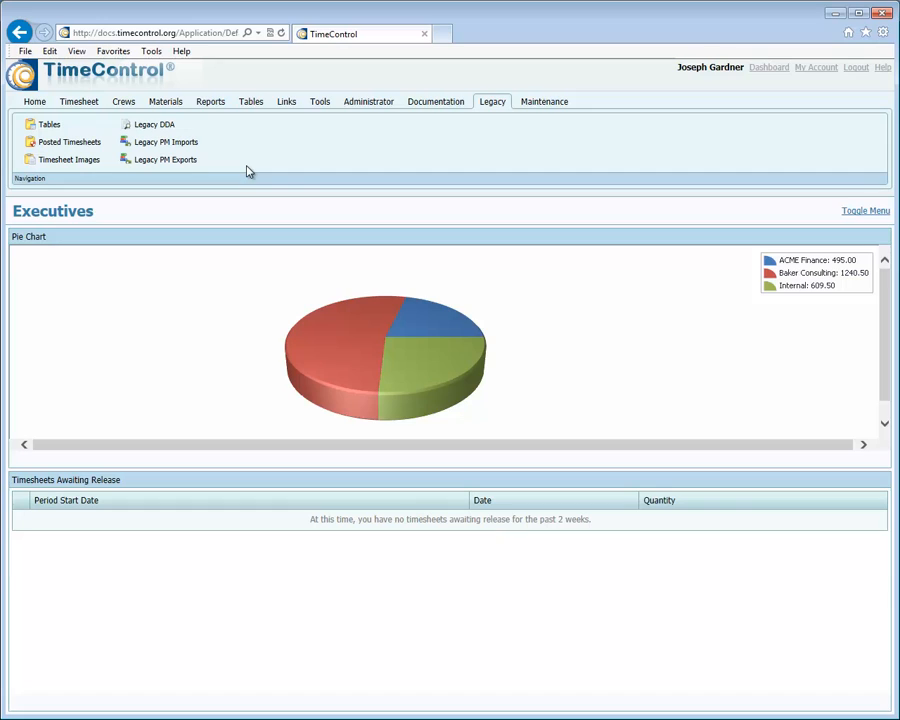
# Open Workflows and examine the timesheet ownership options for the not-true case of "Is this full-time salaried staff?".
pyautogui.click(367, 106)
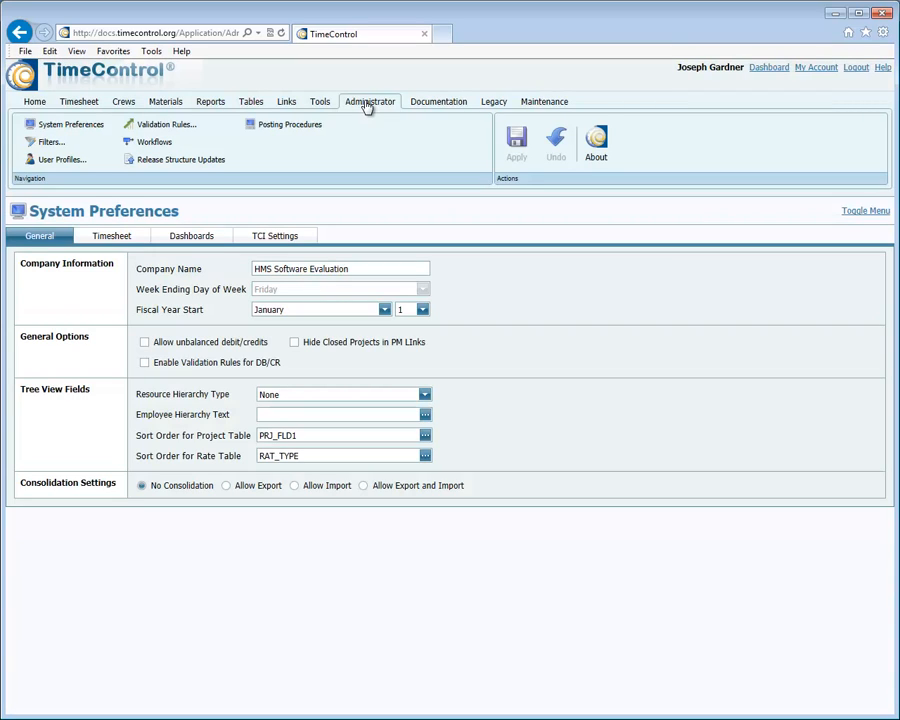
pyautogui.click(150, 148)
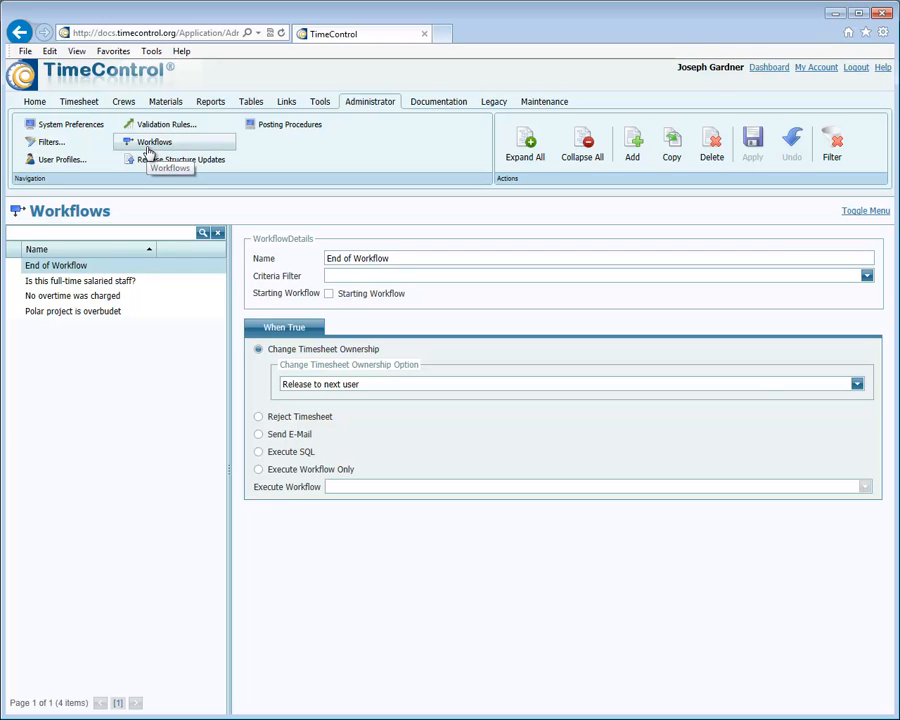
pyautogui.click(133, 281)
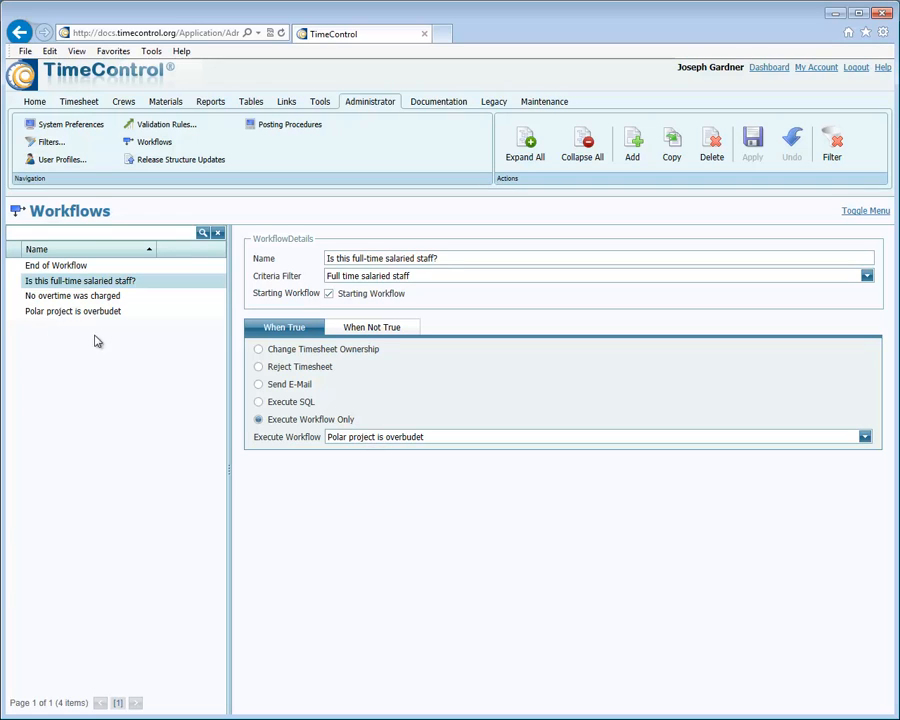
pyautogui.click(368, 337)
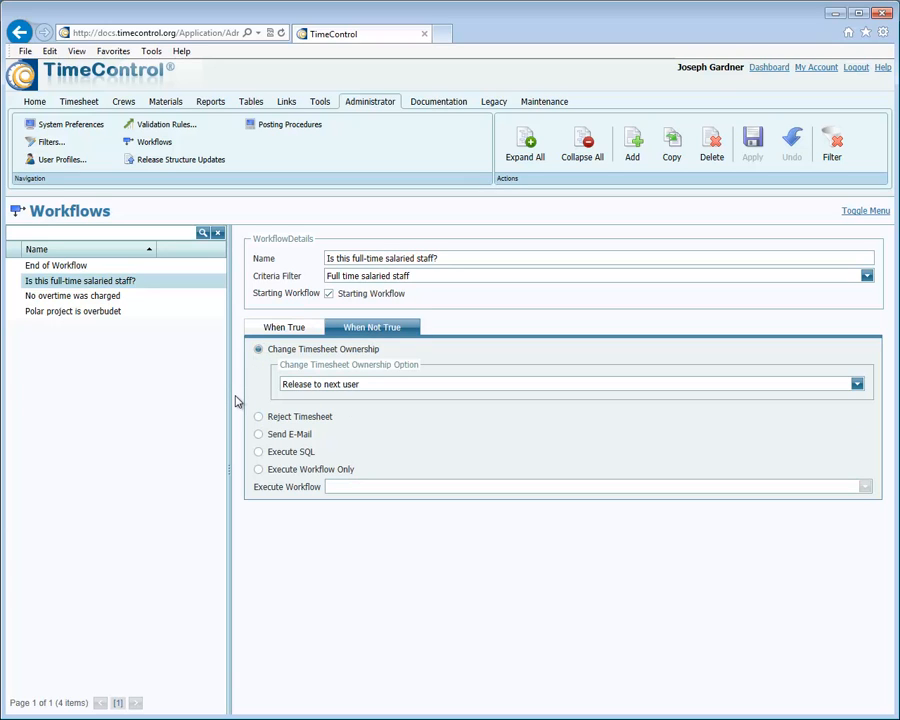
pyautogui.click(427, 389)
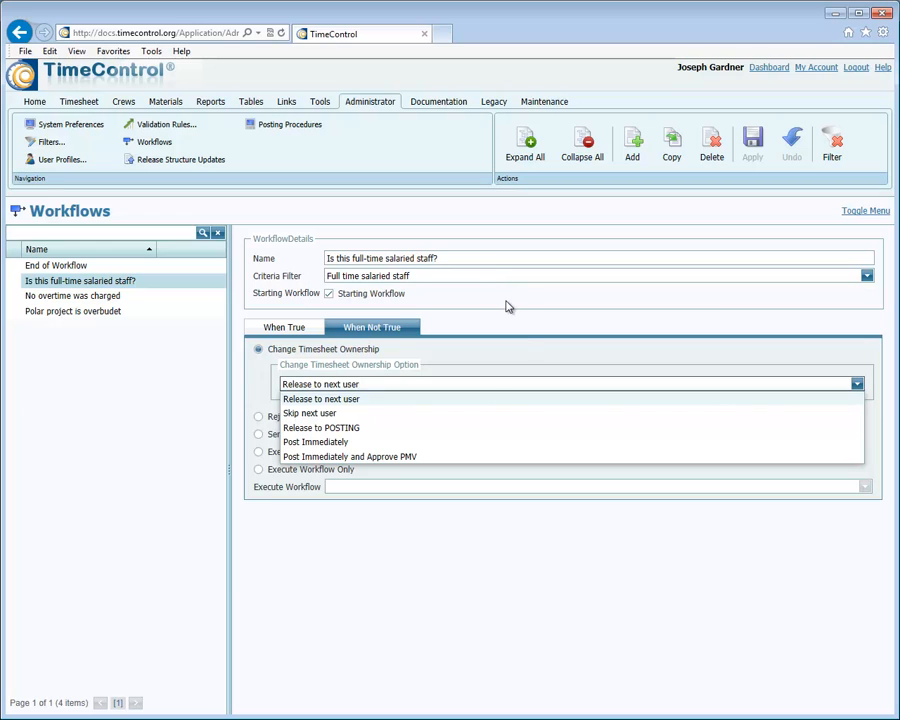
pyautogui.click(518, 349)
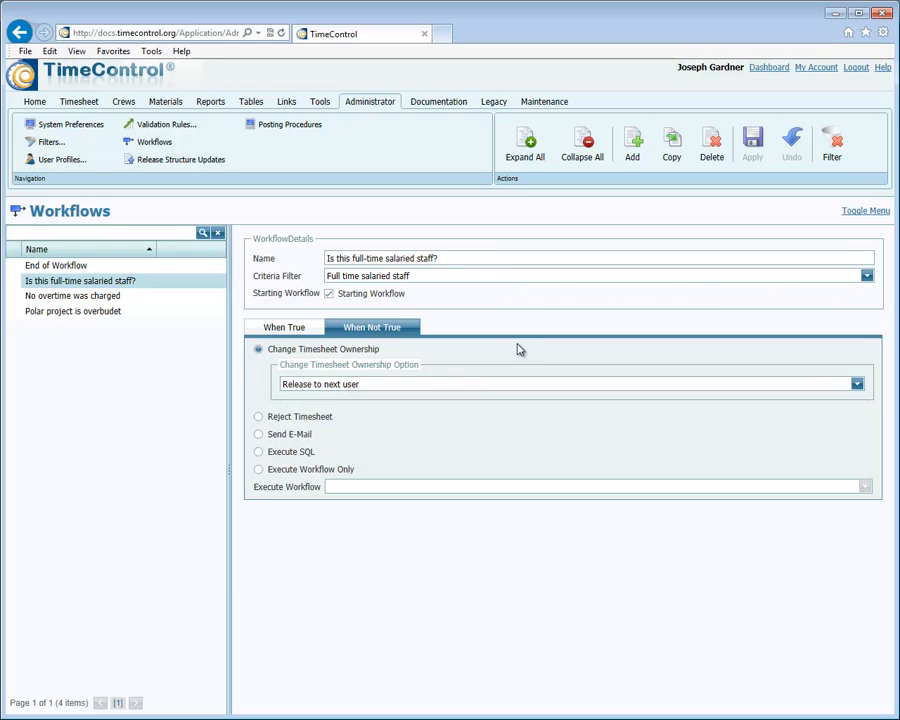
# Try Send E-Mail as the not-true action of the full-time salaried staff workflow, check its true case, and undo the changes.
pyautogui.click(258, 434)
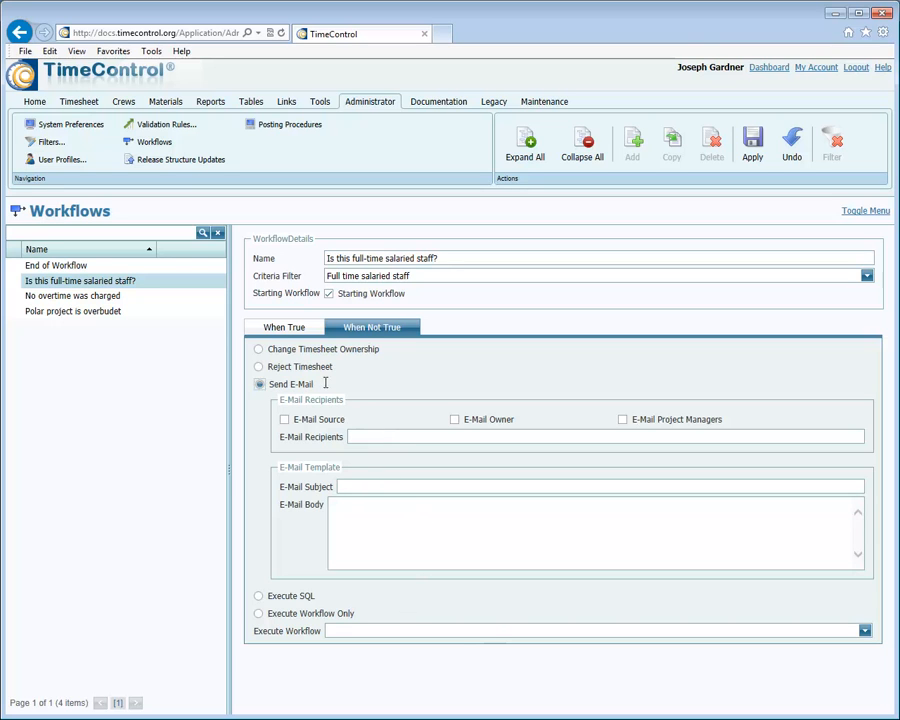
pyautogui.click(272, 333)
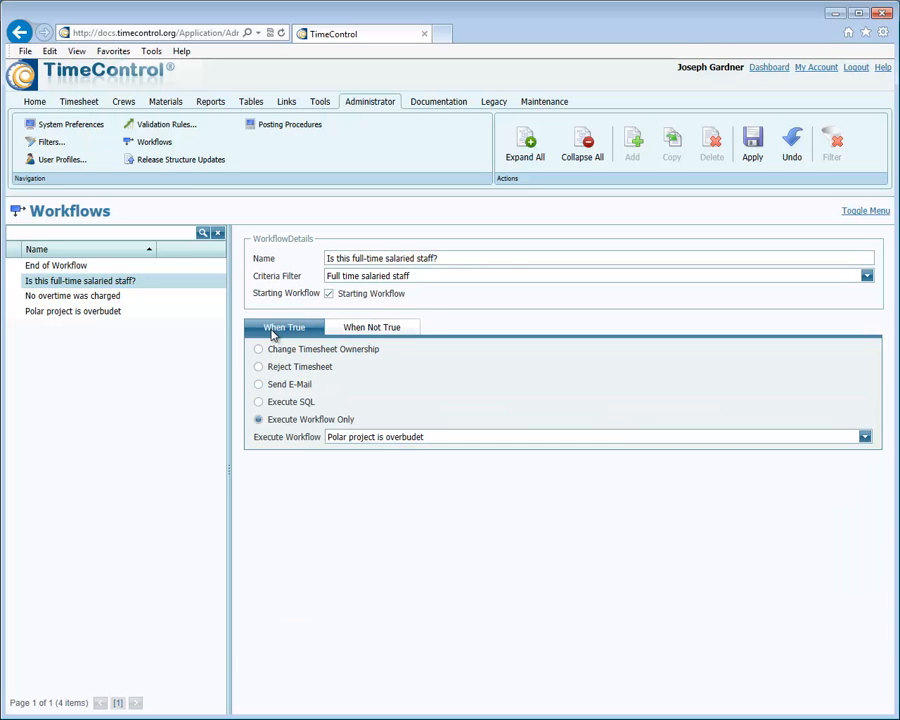
pyautogui.click(791, 145)
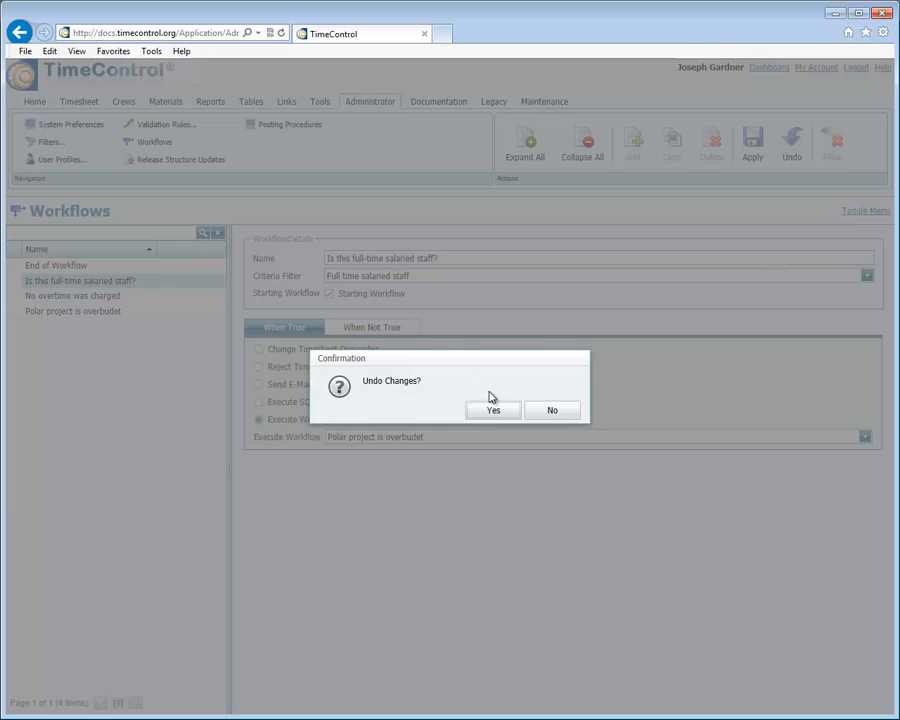
pyautogui.click(493, 409)
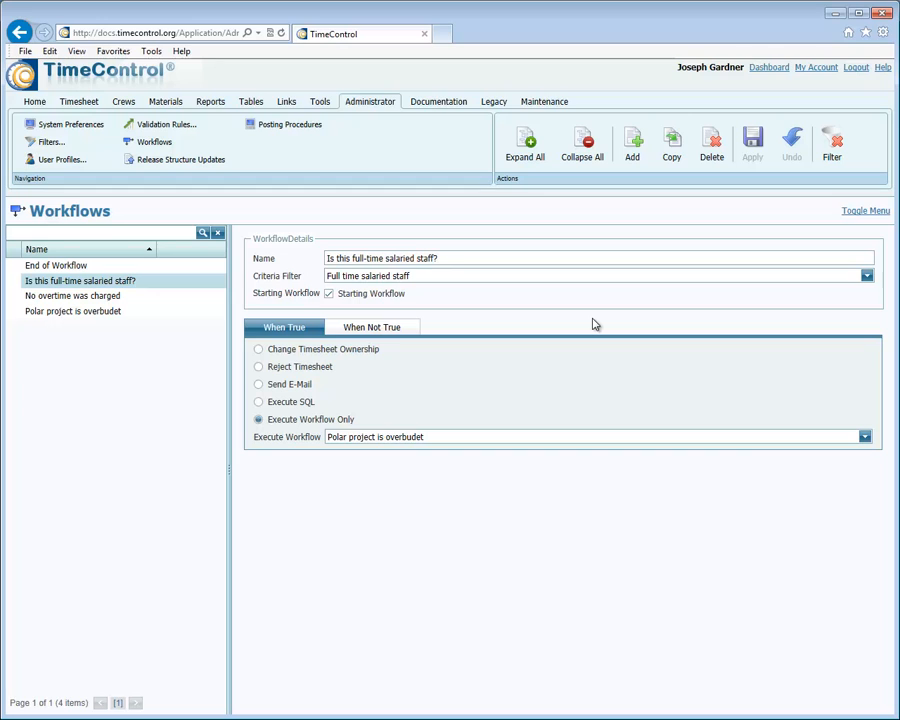
# Review the true-case actions of the "Polar project is overbudet" and "No overtime was charged" workflows.
pyautogui.click(53, 313)
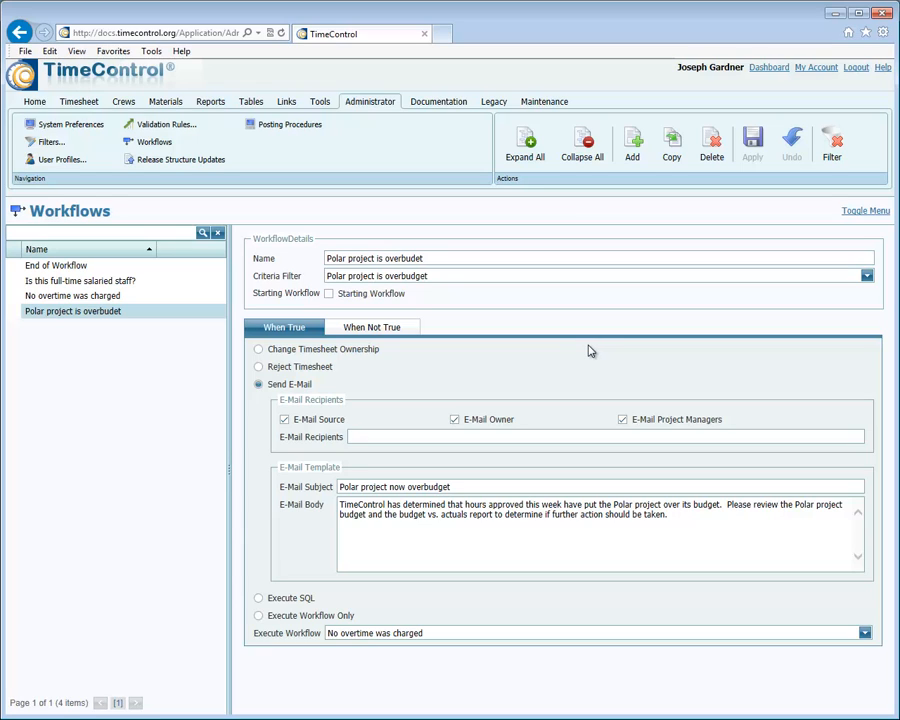
pyautogui.click(106, 299)
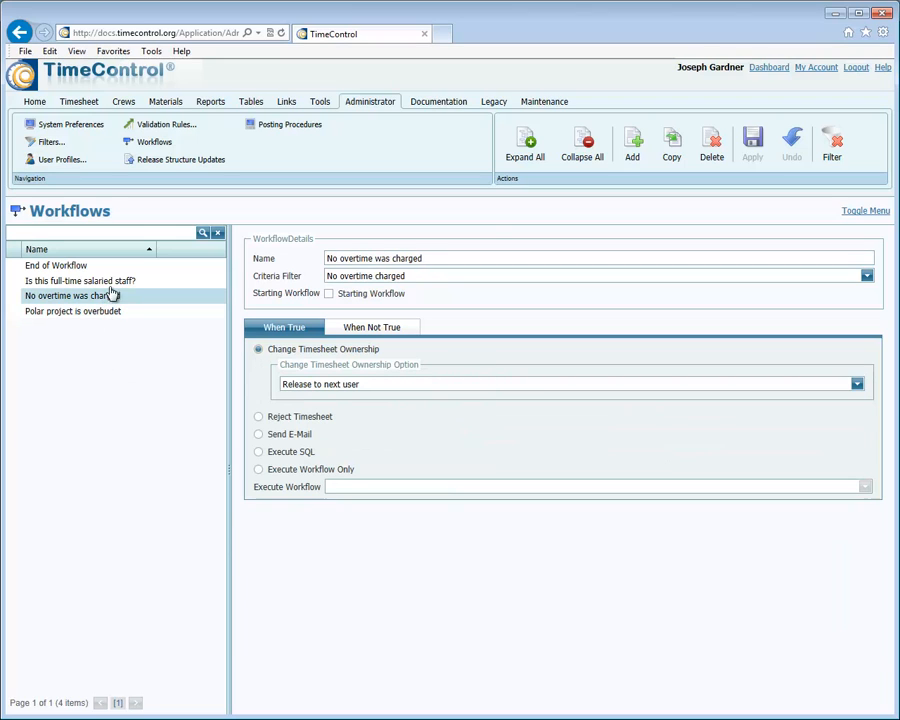
# Try Send E-Mail and Change Timesheet Ownership as true-case actions of "Is this full-time salaried staff?", and undo the changes.
pyautogui.click(106, 283)
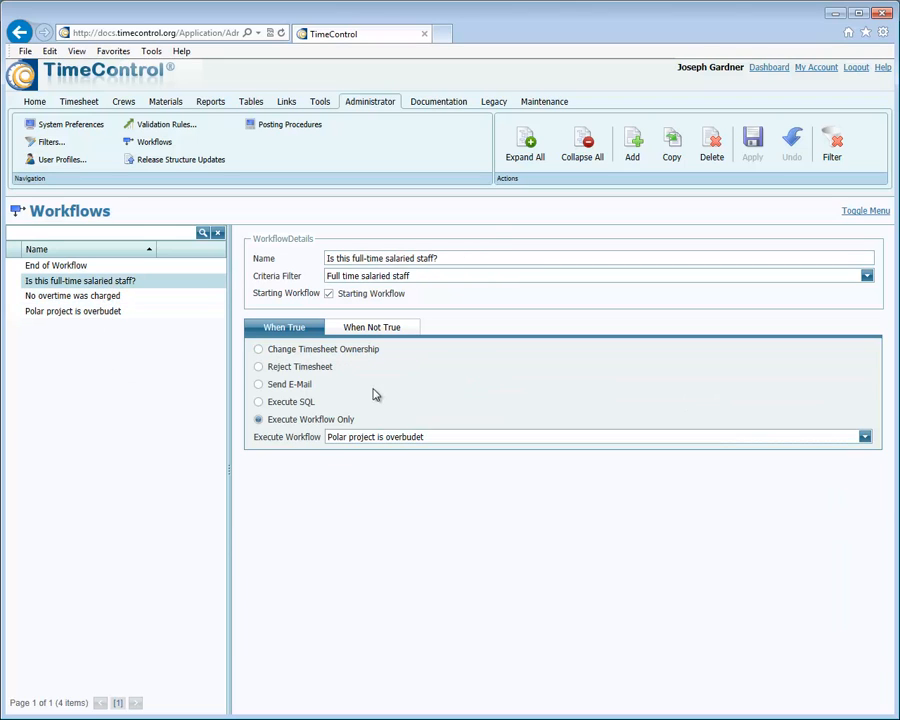
pyautogui.click(282, 386)
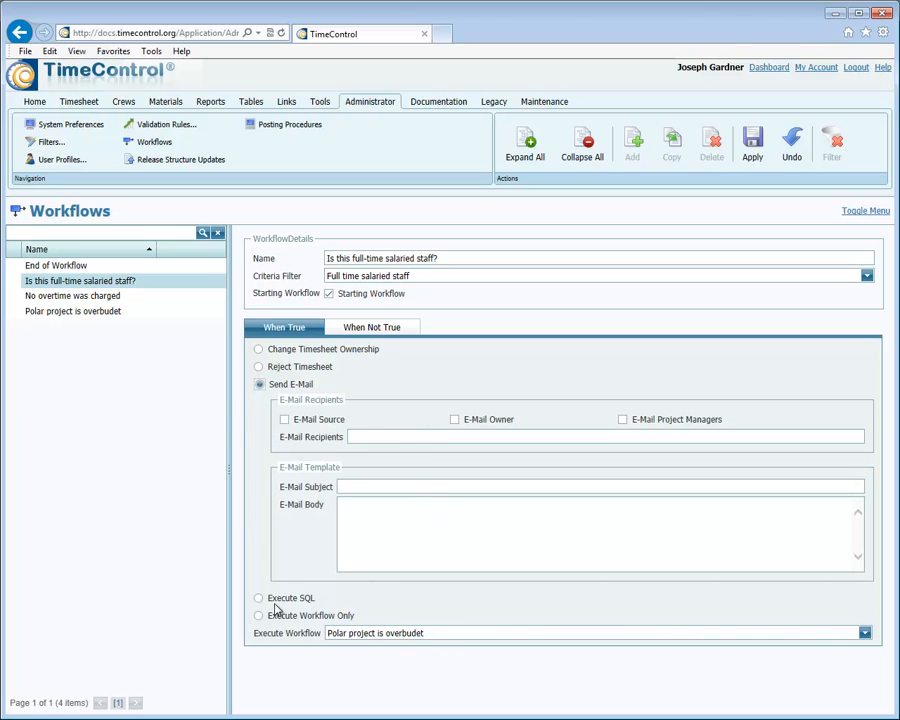
pyautogui.click(258, 349)
pyautogui.click(389, 388)
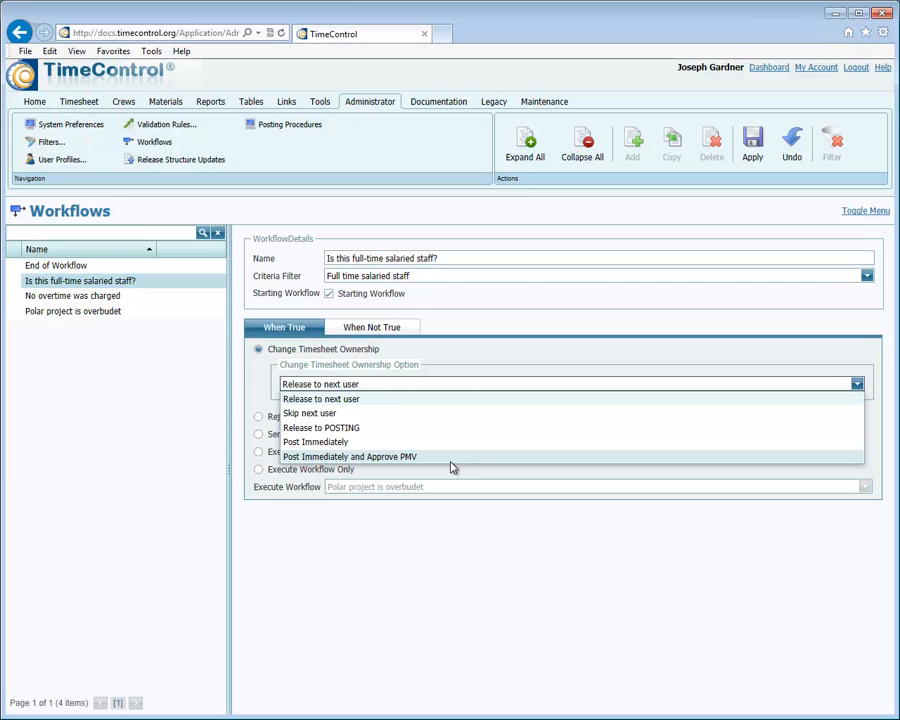
pyautogui.click(448, 532)
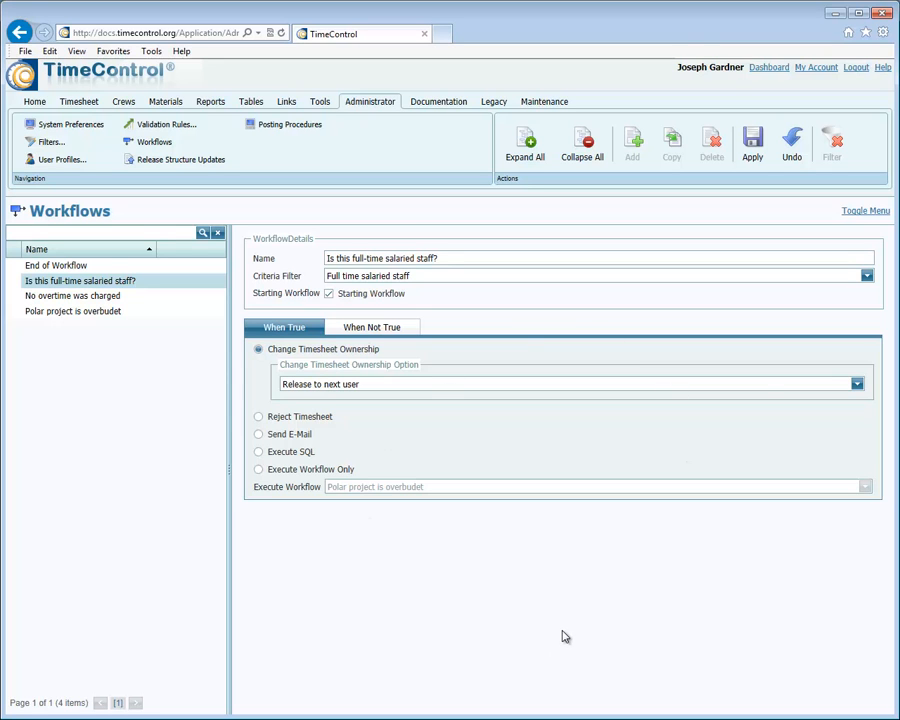
pyautogui.click(792, 143)
pyautogui.click(478, 414)
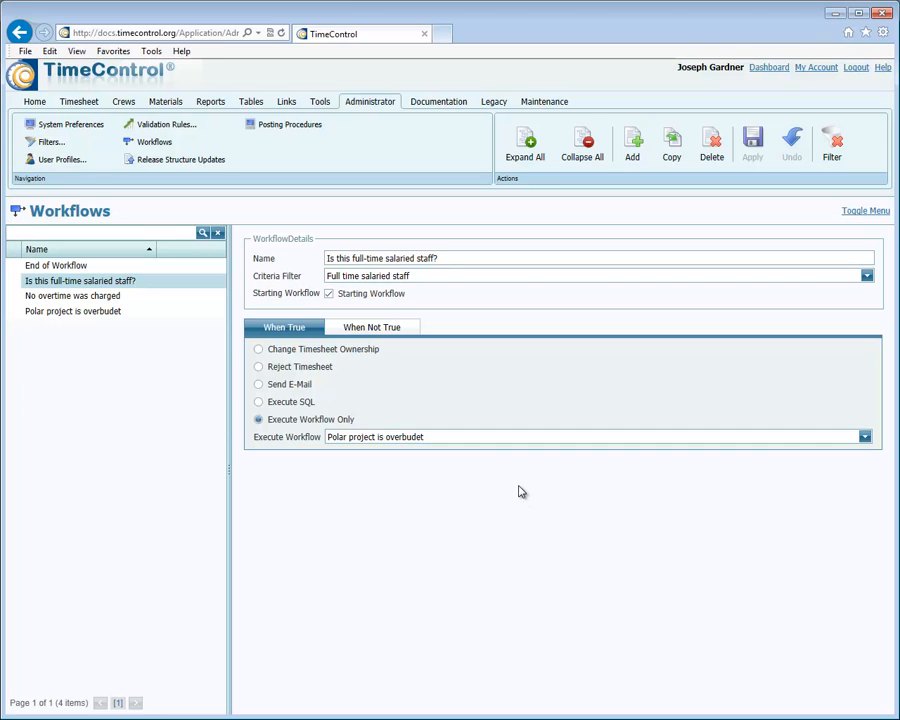
# Open the Project table and examine the HD Transfer Options of the ACMEDEV project, including its import and export settings.
pyautogui.click(241, 104)
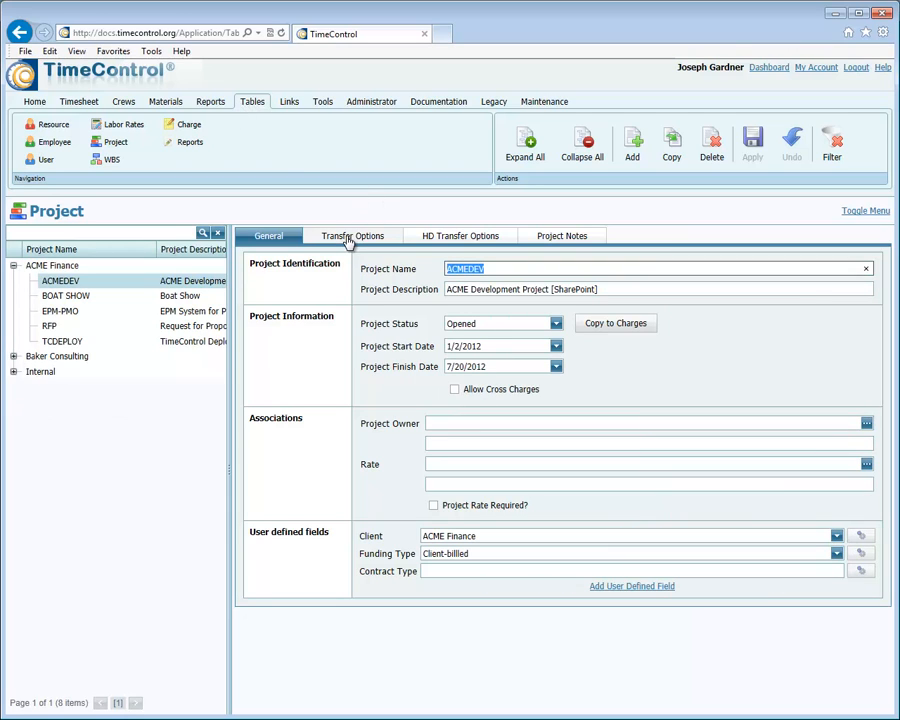
pyautogui.click(466, 236)
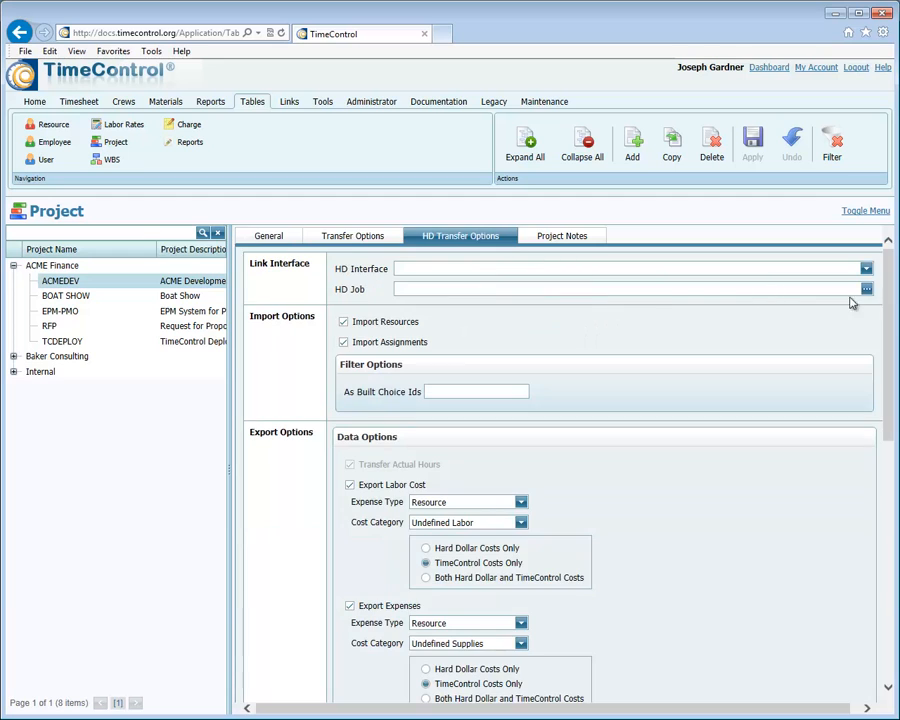
pyautogui.moveTo(890, 281); pyautogui.dragTo(876, 341)
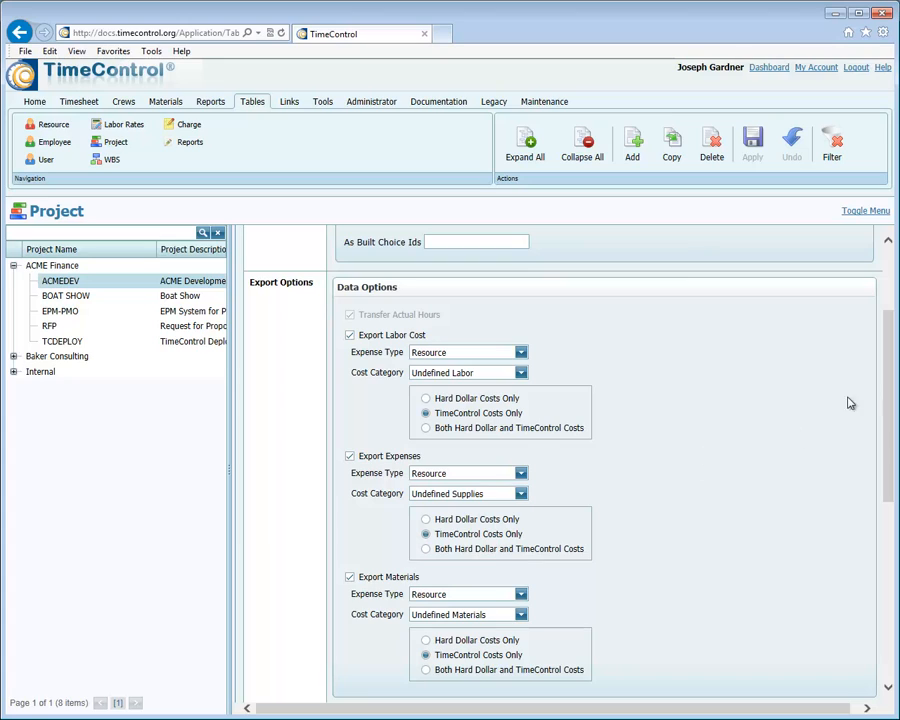
pyautogui.moveTo(886, 385); pyautogui.dragTo(886, 389)
pyautogui.moveTo(890, 355); pyautogui.dragTo(886, 272)
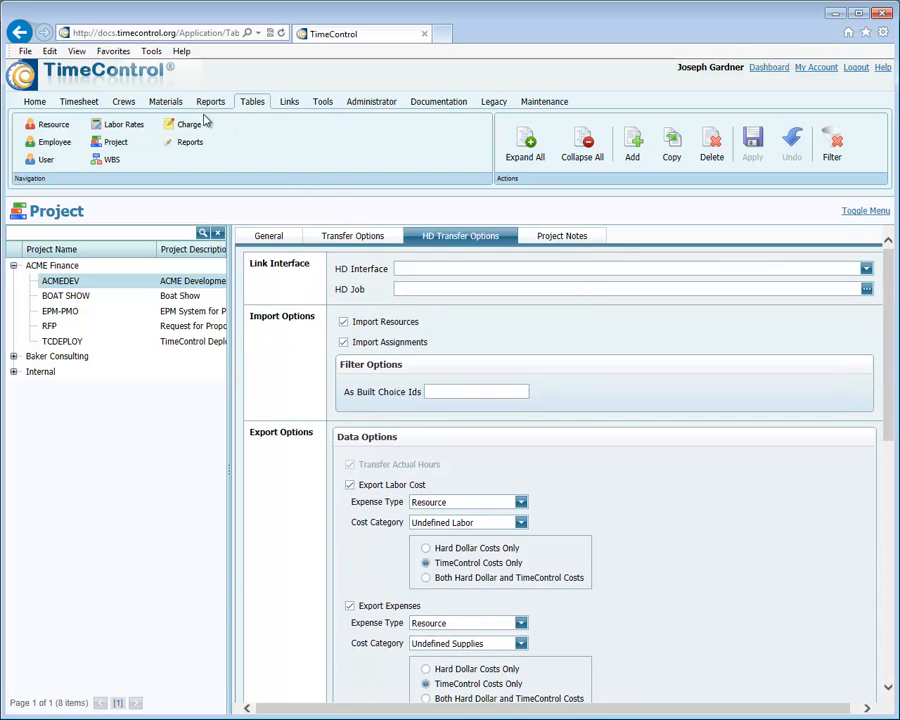
# Open the Employee table and examine the Banks of the first listed employee.
pyautogui.click(52, 142)
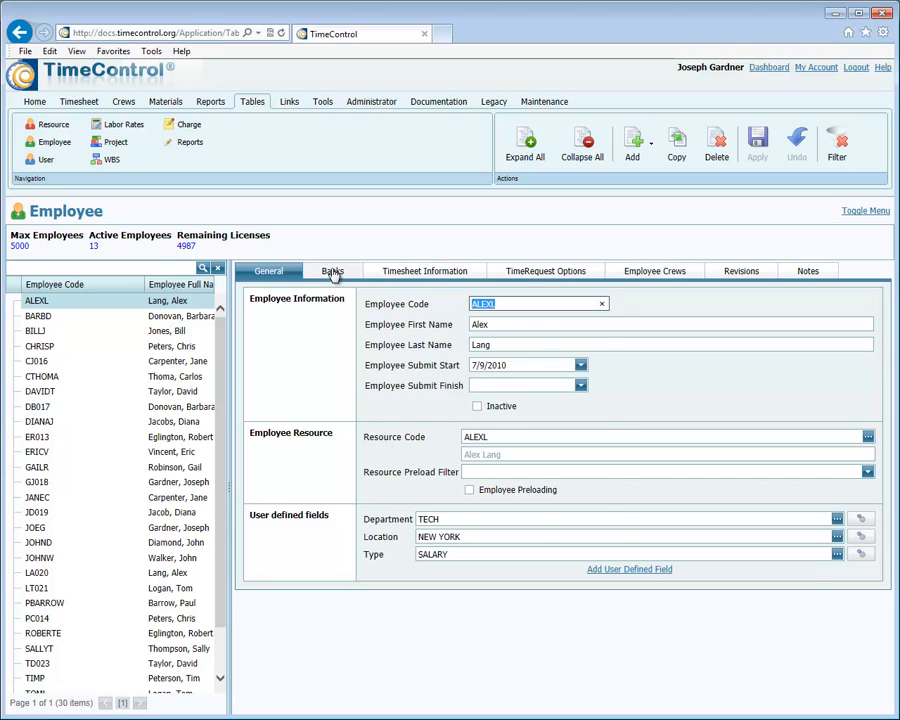
pyautogui.click(332, 274)
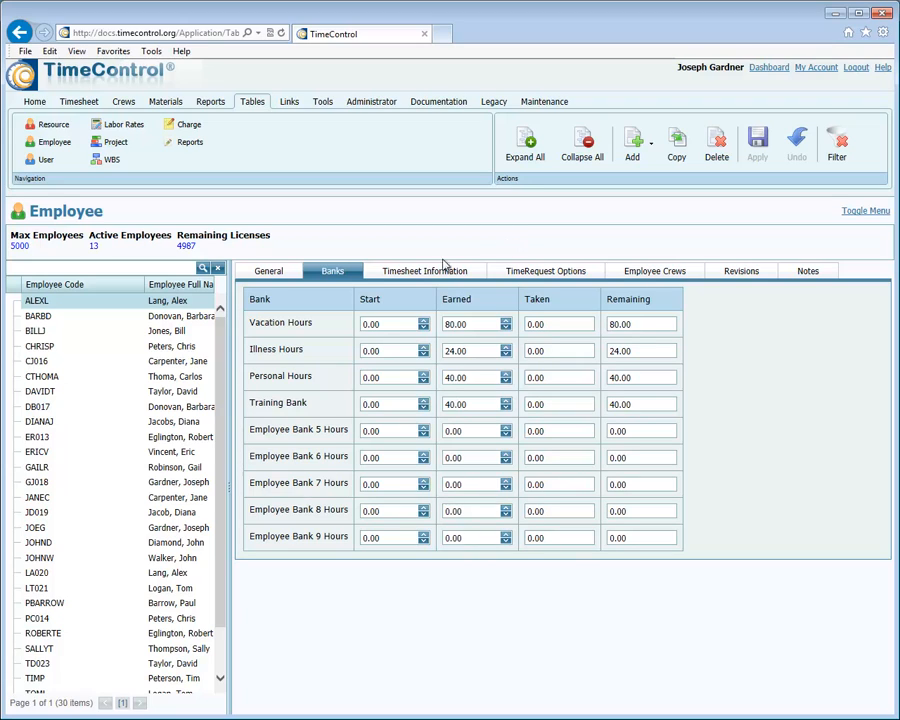
# Start the Import New User Wizard for tables, omit header text on import, and choose Onboarding.xlsx as the source file.
pyautogui.click(287, 103)
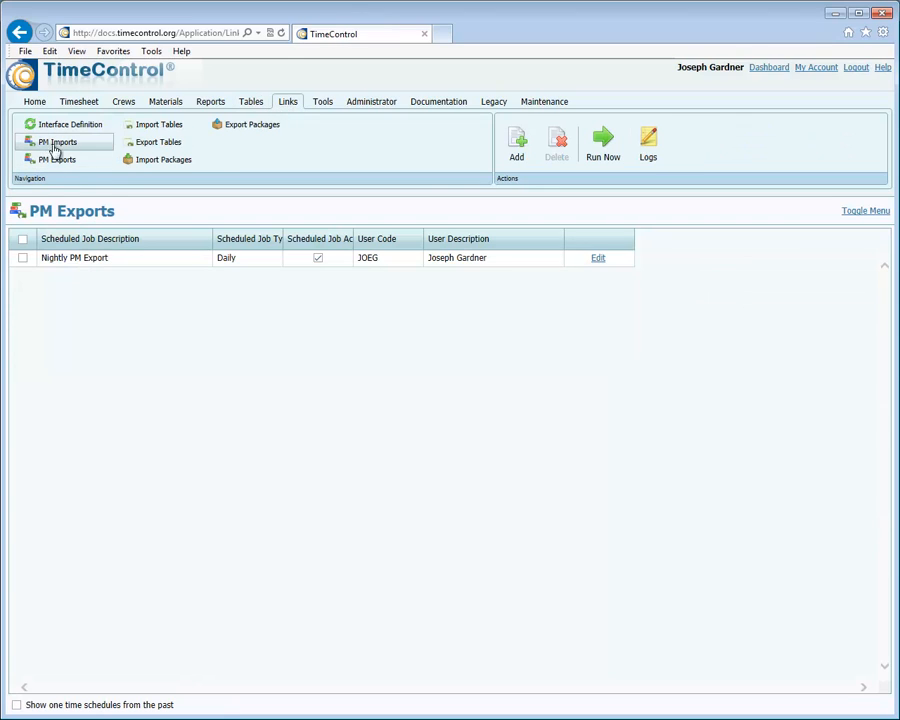
pyautogui.click(155, 131)
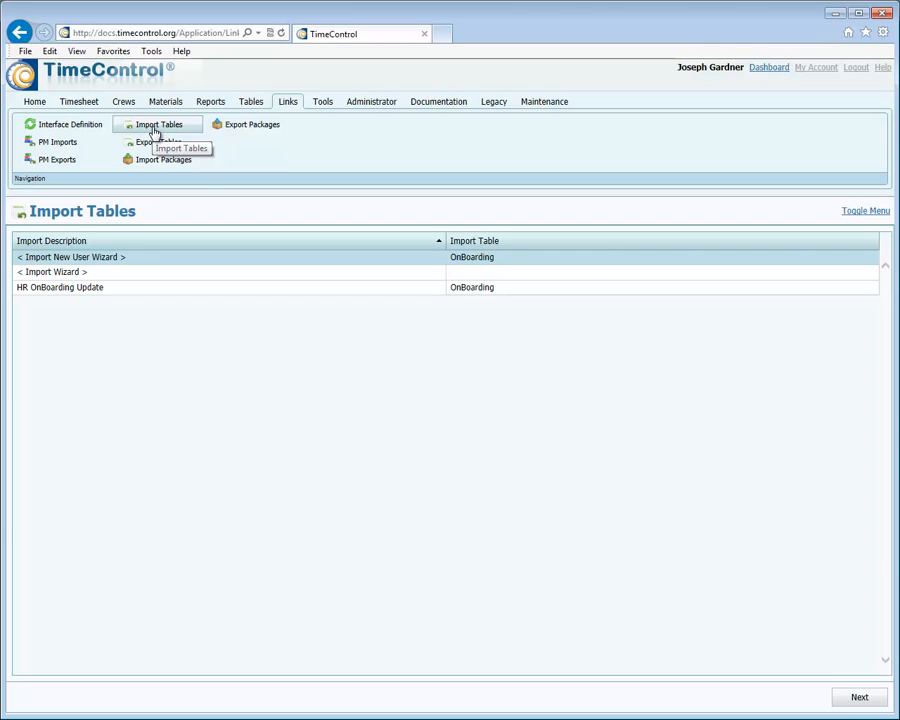
pyautogui.doubleClick(137, 264)
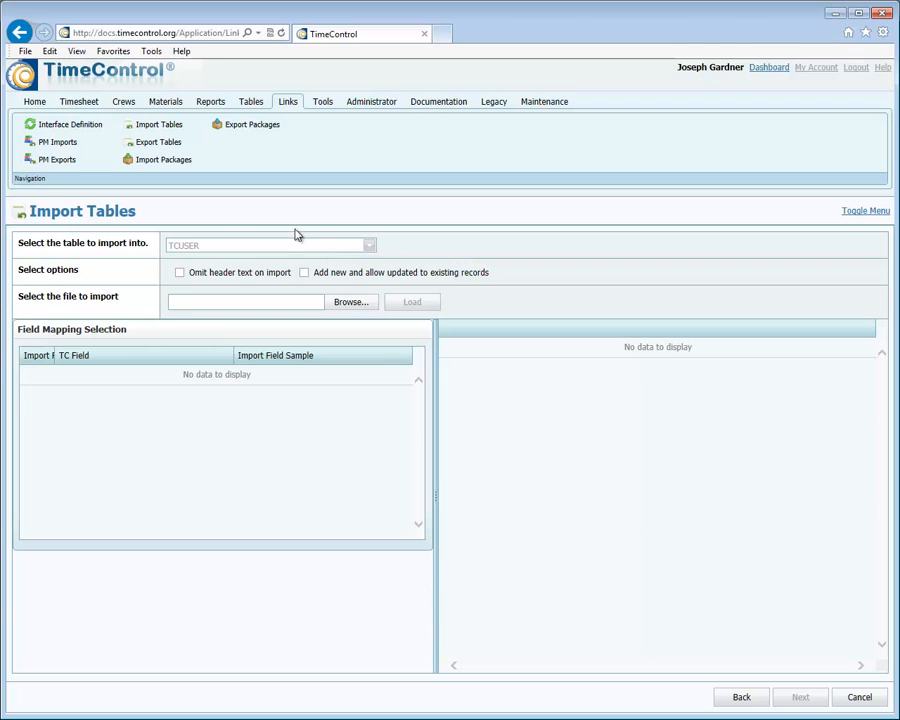
pyautogui.click(179, 272)
pyautogui.click(348, 302)
pyautogui.doubleClick(220, 95)
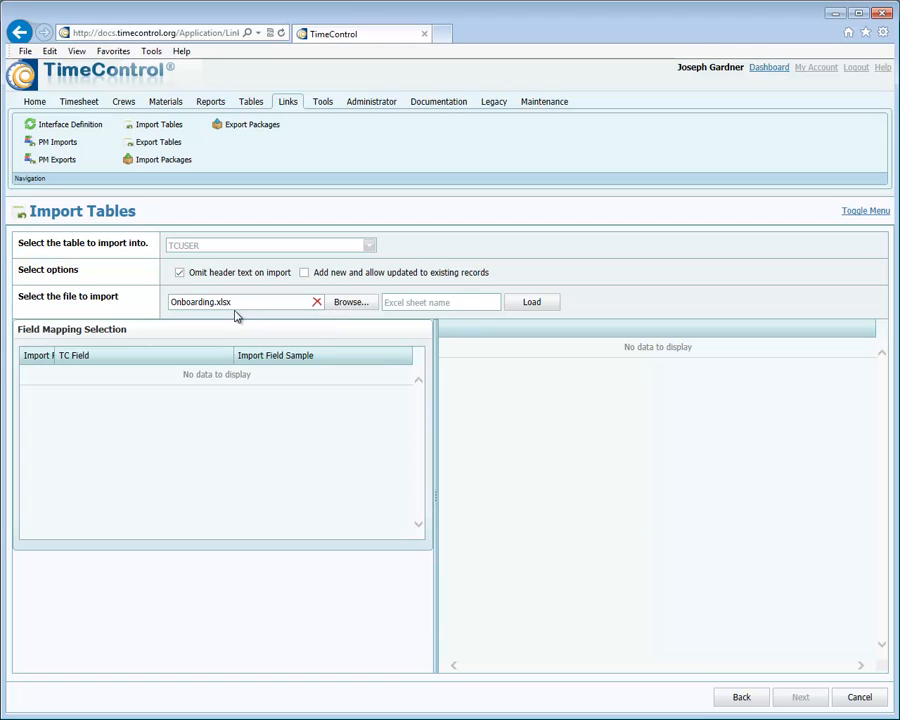
# Enter New April as the Excel sheet name and load the onboarding workbook.
pyautogui.click(432, 302)
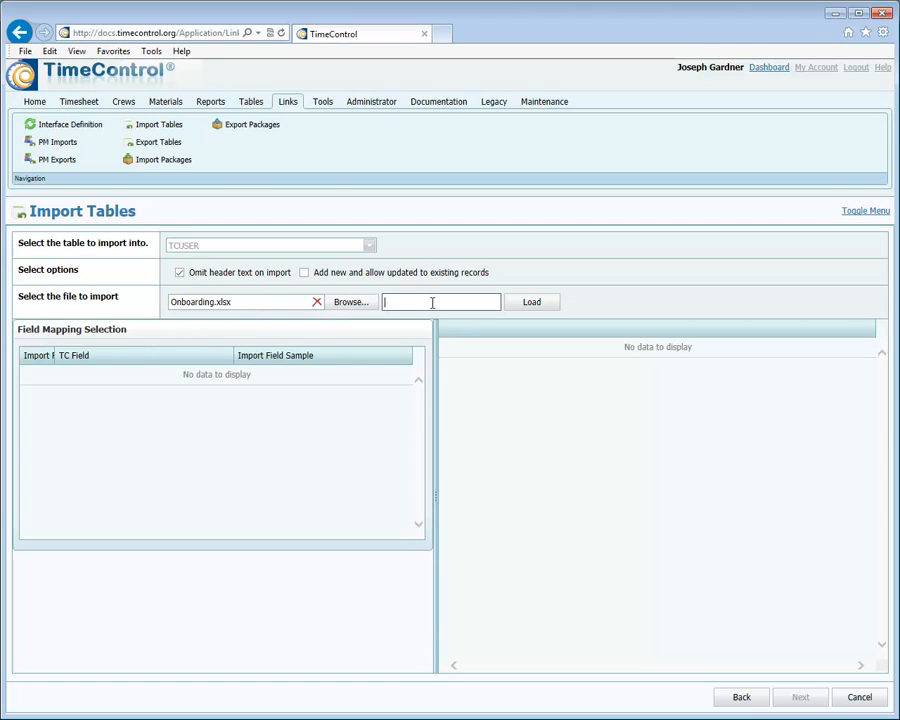
pyautogui.write('NewApril')
pyautogui.click(537, 312)
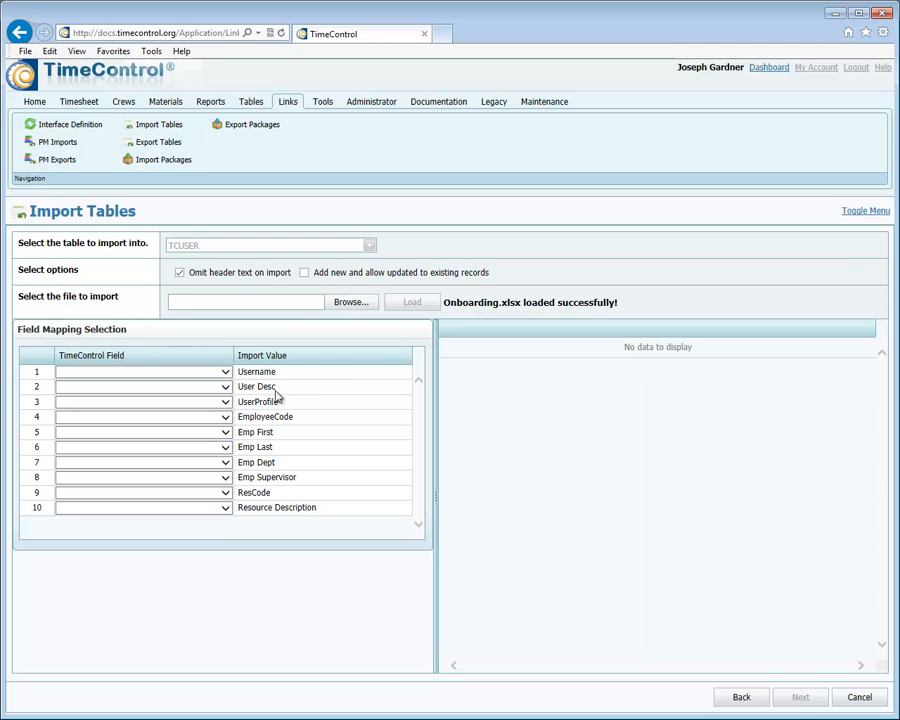
# Map the Username import value to USR_CODE - User Code and User Desc to USR_DESC - User Description.
pyautogui.click(226, 374)
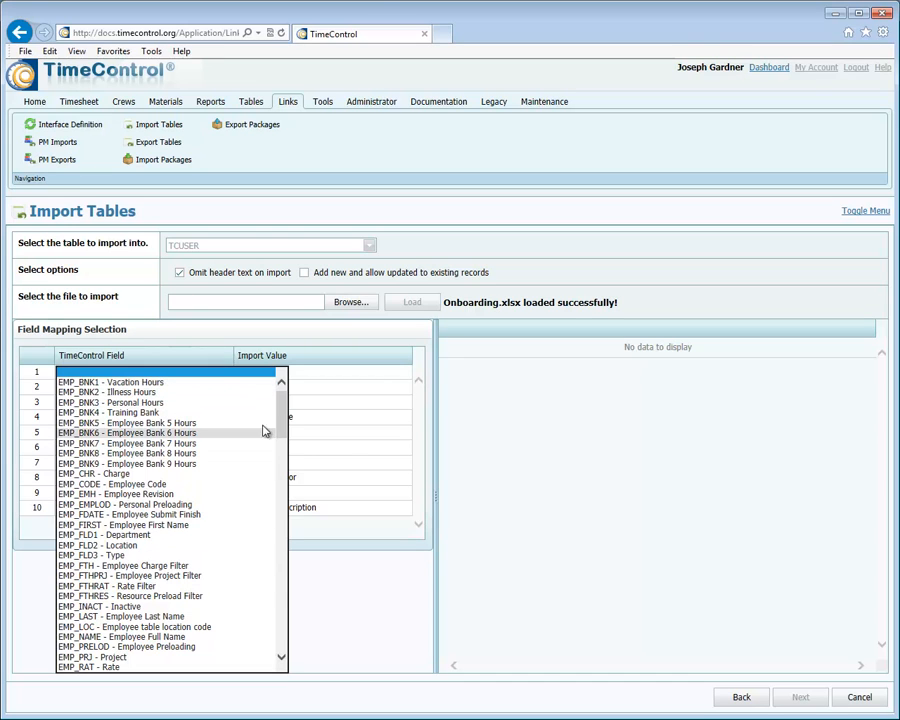
pyautogui.moveTo(282, 423); pyautogui.dragTo(290, 600)
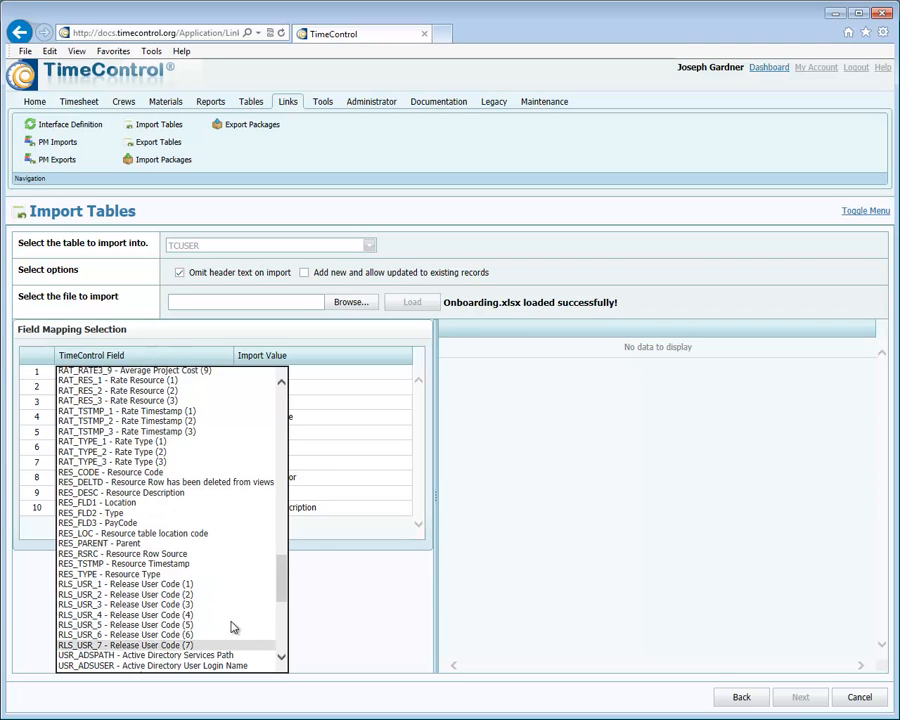
pyautogui.moveTo(283, 577); pyautogui.dragTo(281, 591)
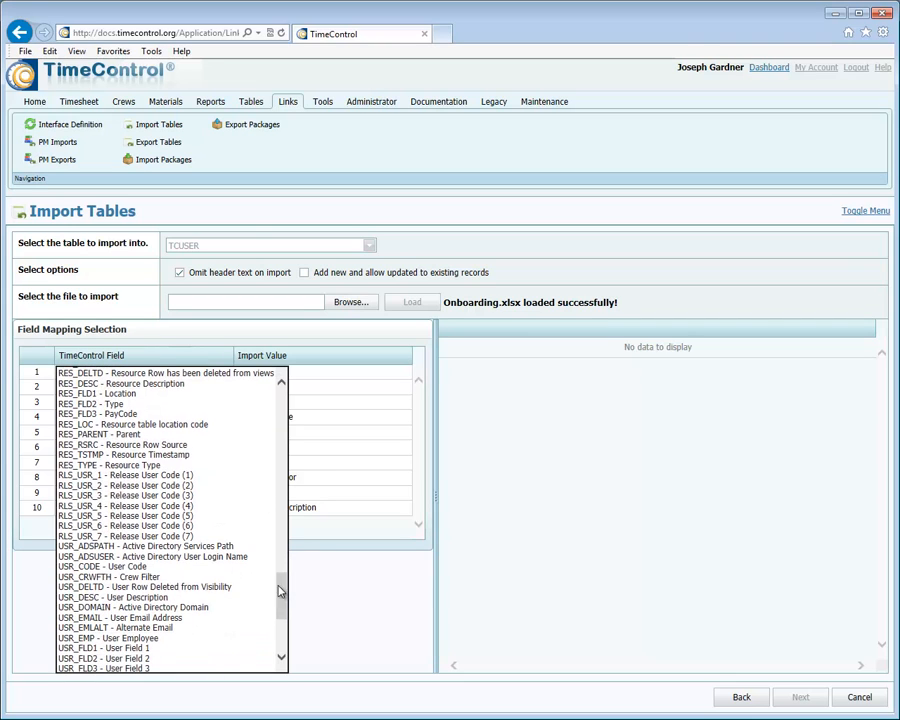
pyautogui.click(200, 566)
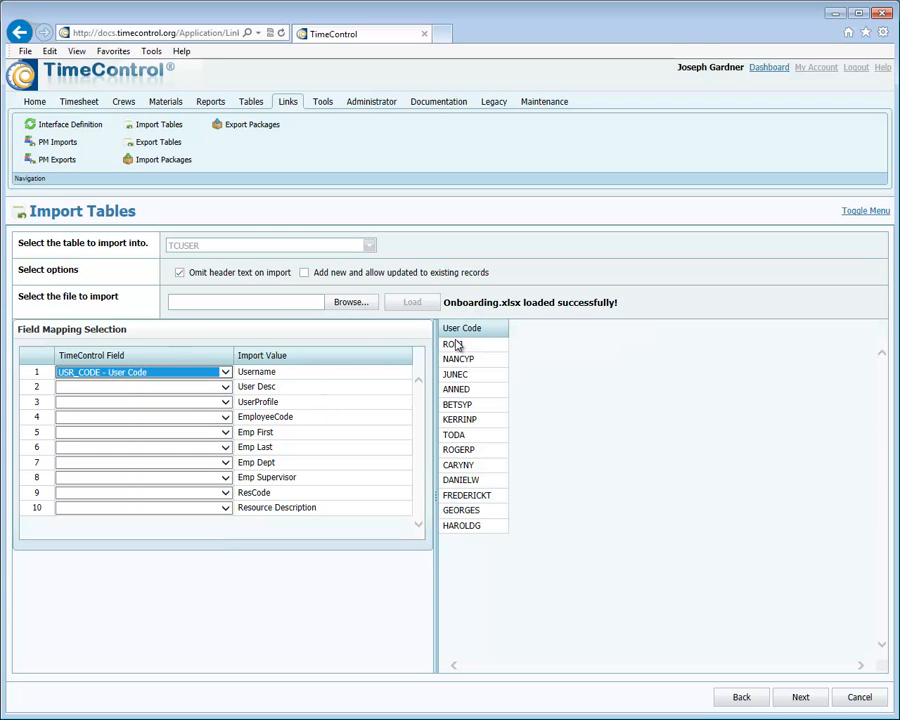
pyautogui.click(226, 393)
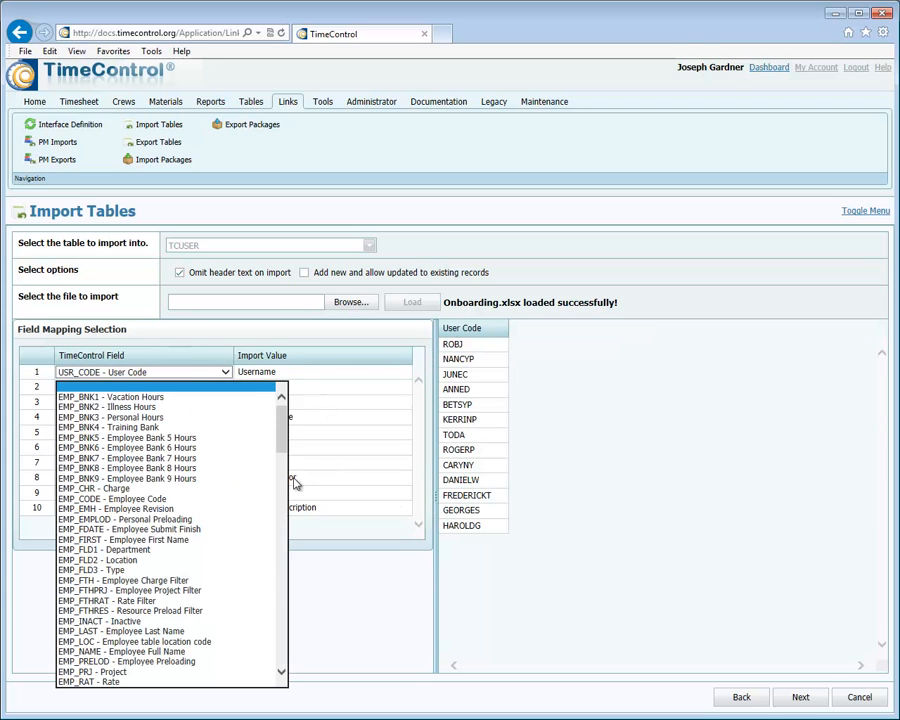
pyautogui.moveTo(281, 420); pyautogui.dragTo(281, 660)
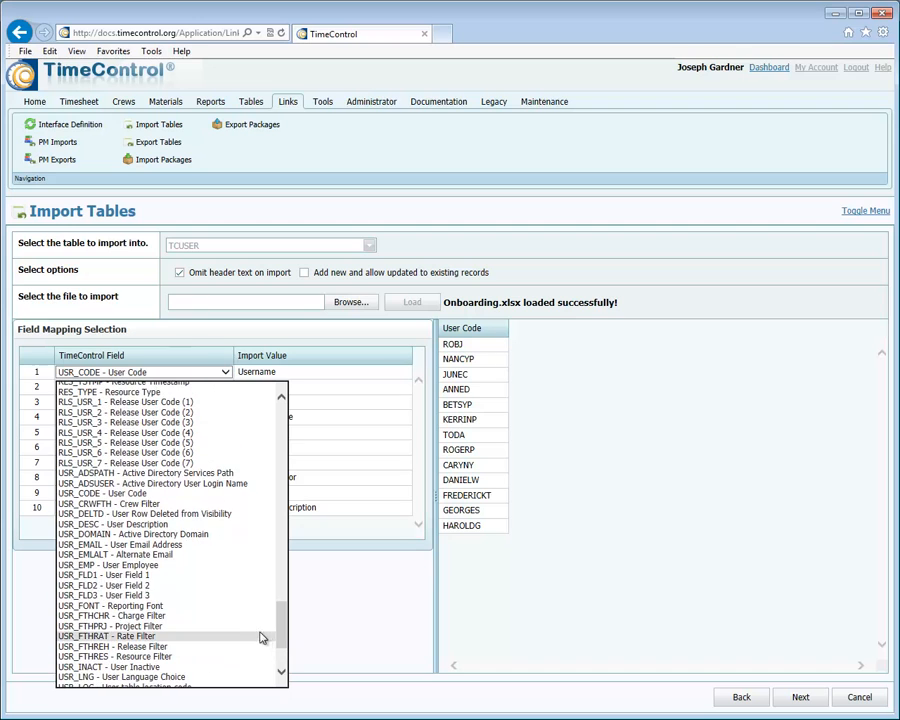
pyautogui.click(220, 521)
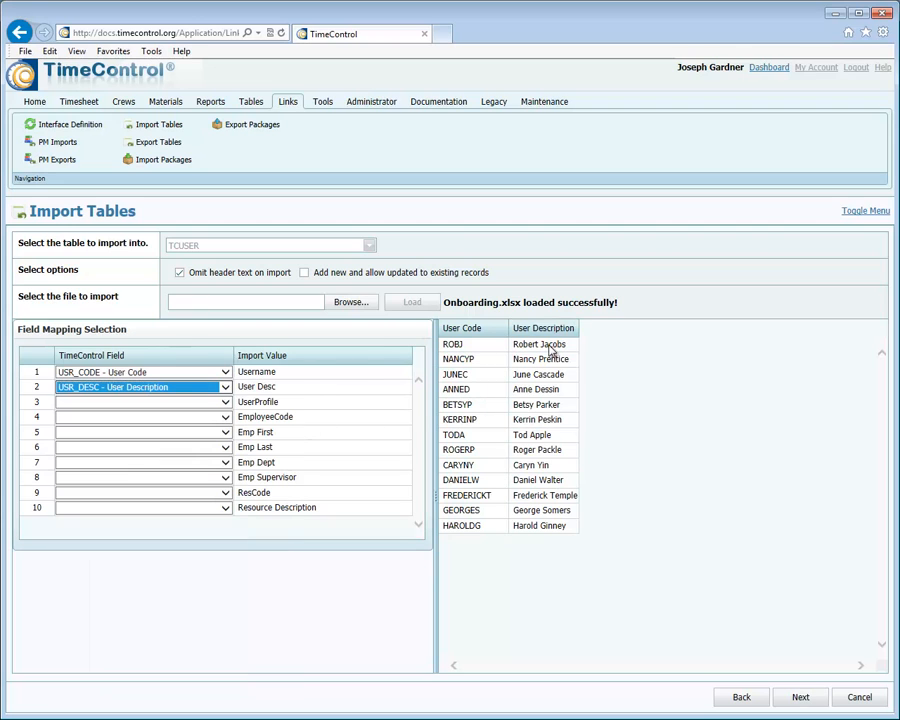
# Map the UserProfile import value to USR_PRO - User Profile and EmployeeCode to EMP_CODE - Employee Code.
pyautogui.click(225, 405)
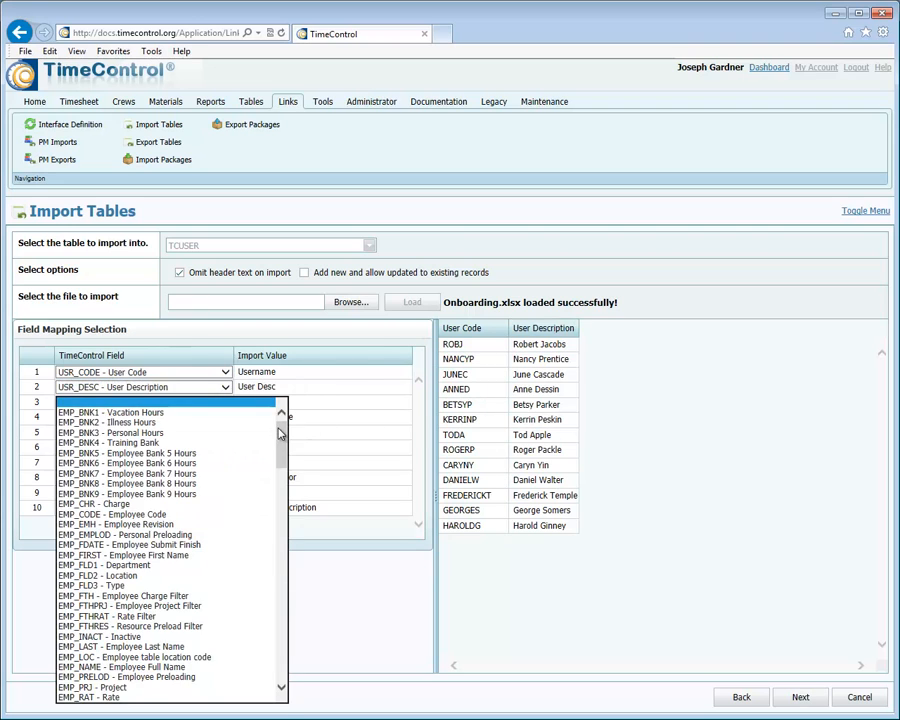
pyautogui.moveTo(281, 428); pyautogui.dragTo(281, 645)
pyautogui.click(138, 646)
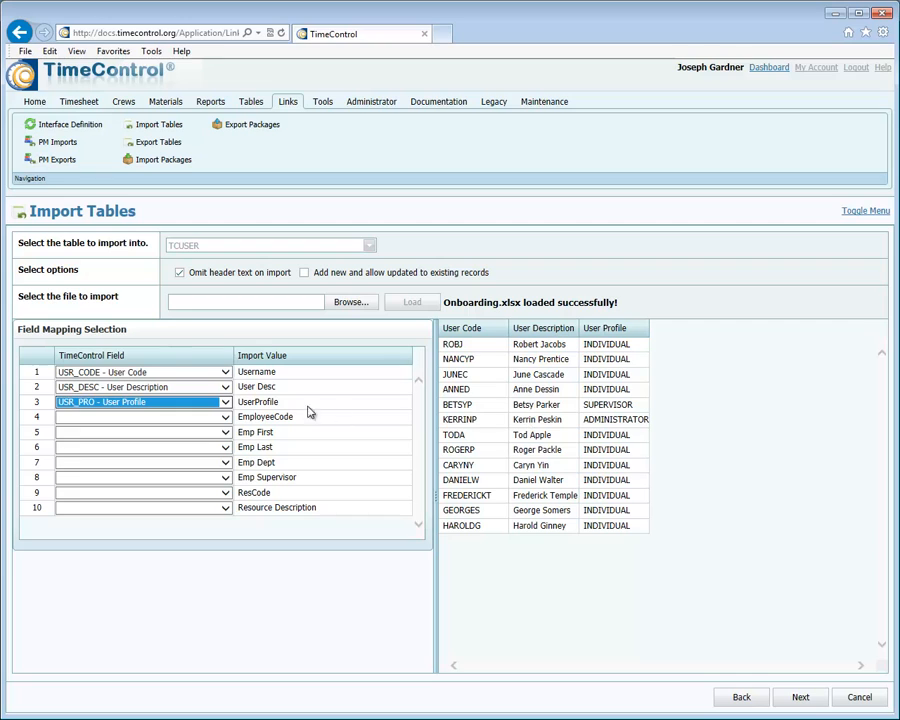
pyautogui.click(225, 417)
pyautogui.moveTo(281, 441); pyautogui.dragTo(281, 463)
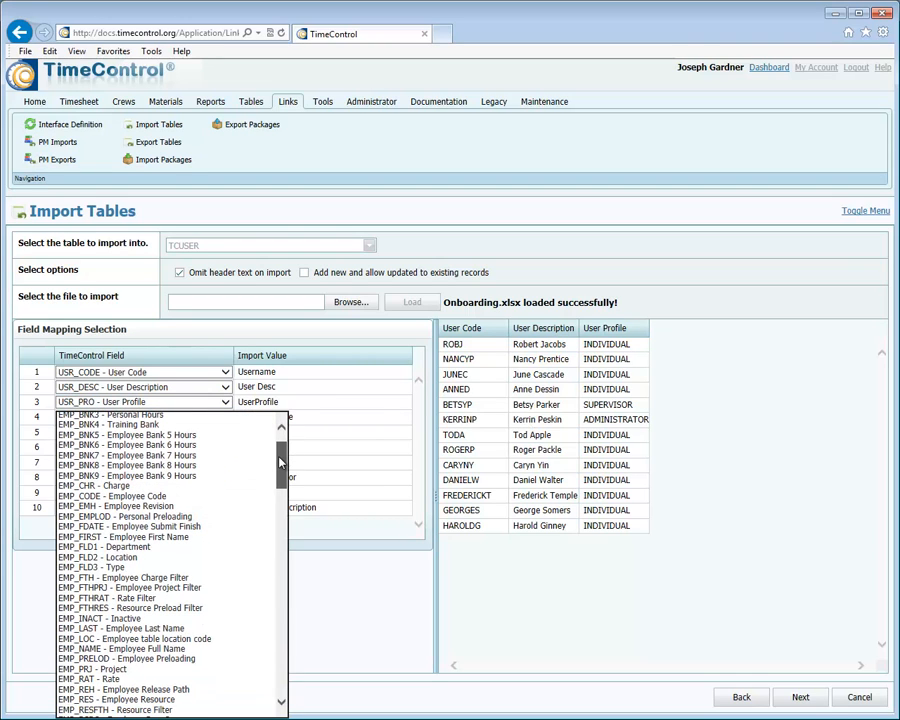
pyautogui.click(320, 420)
pyautogui.click(225, 417)
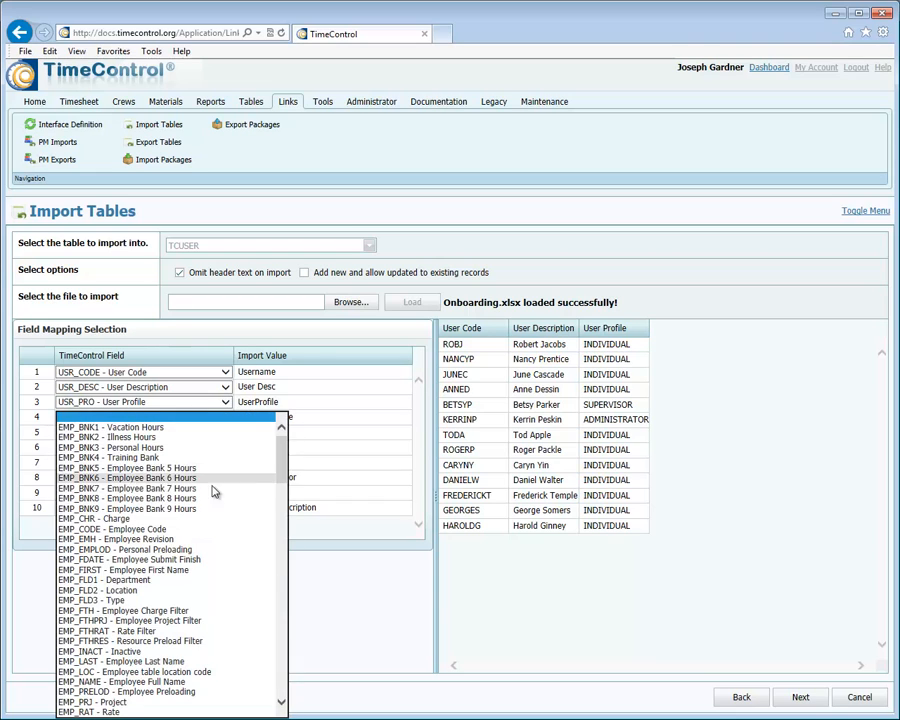
pyautogui.click(225, 529)
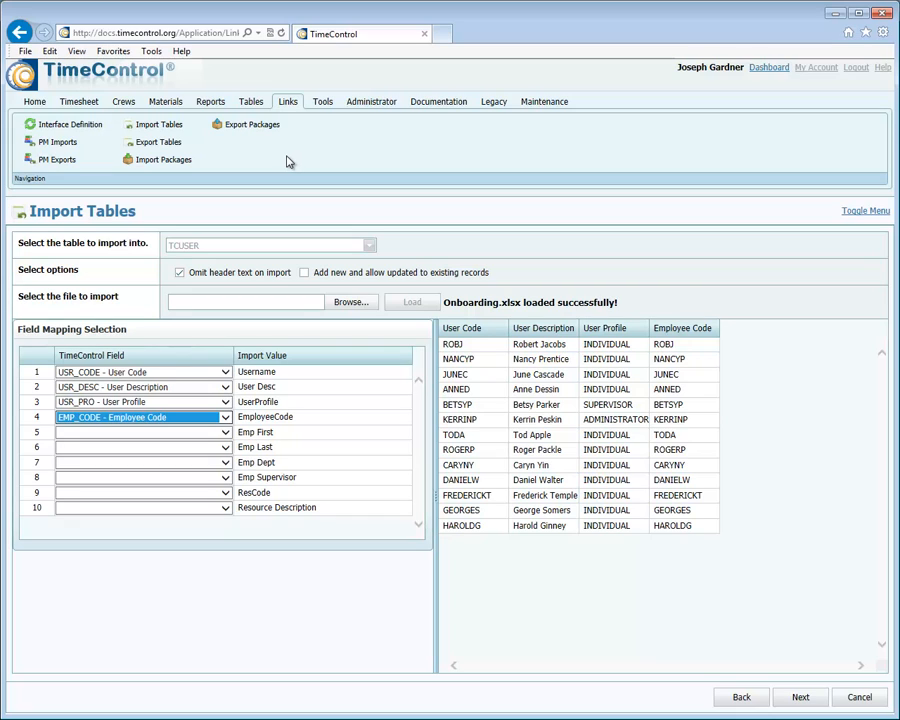
# Open the Report Interface and examine the options for adding a report, the report grouping and the available reports.
pyautogui.click(212, 107)
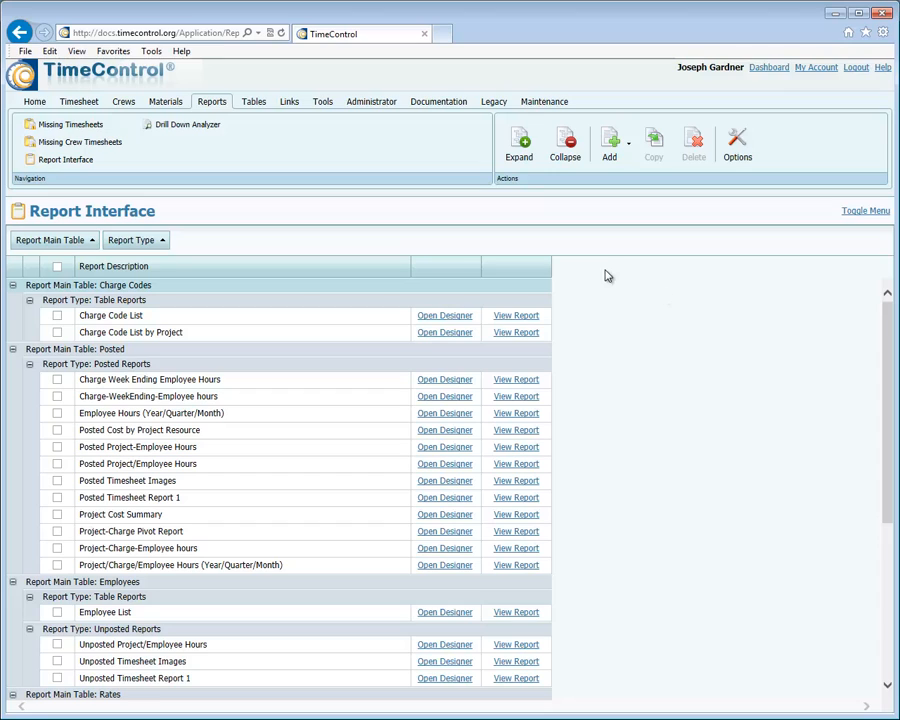
pyautogui.click(625, 150)
pyautogui.moveTo(163, 246); pyautogui.dragTo(96, 238)
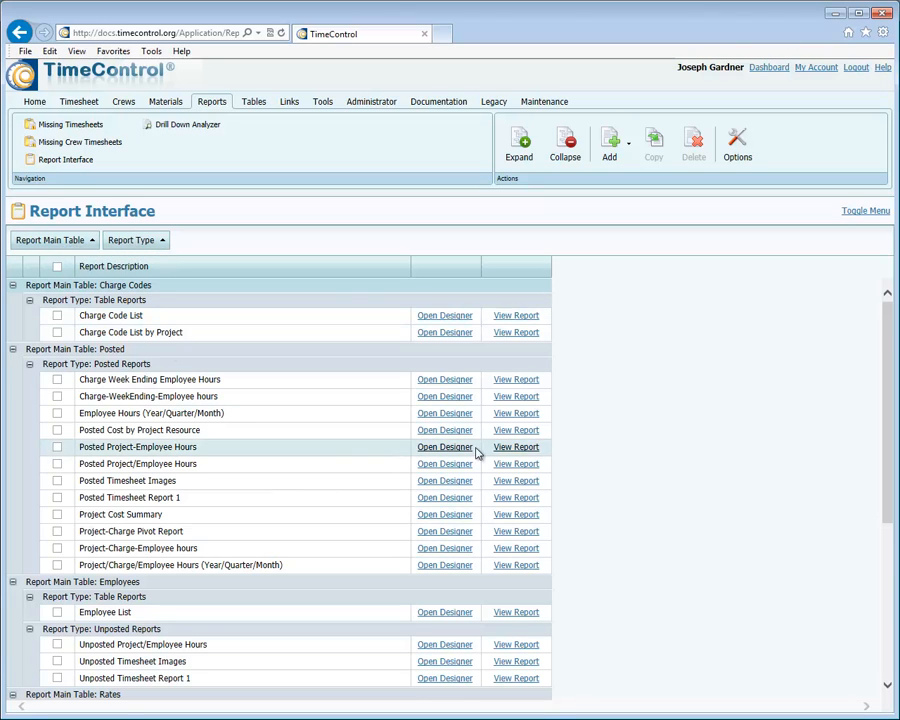
pyautogui.scroll(-5, 486, 440)
pyautogui.scroll(5, 487, 433)
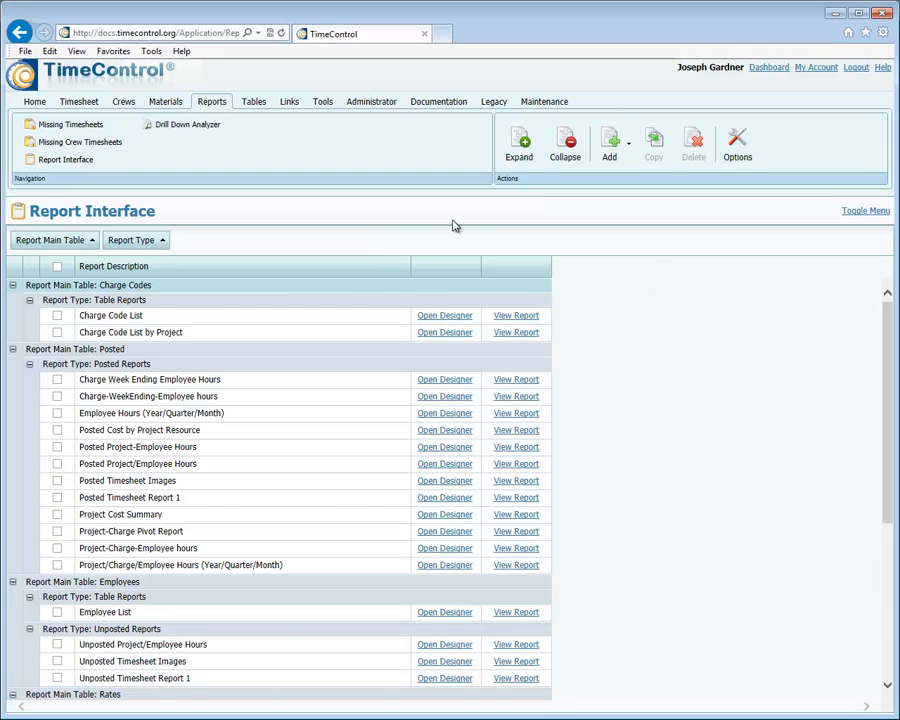
# Open the administrator's Filters, check the category options for Posted Timesheet Filters, and expand the Reporting category.
pyautogui.click(369, 110)
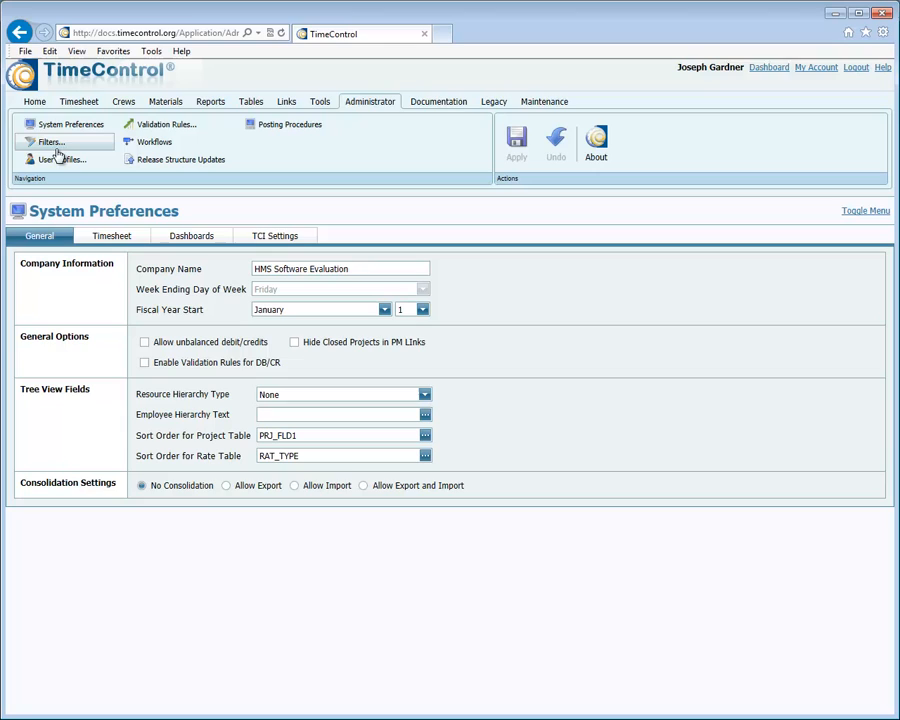
pyautogui.click(48, 144)
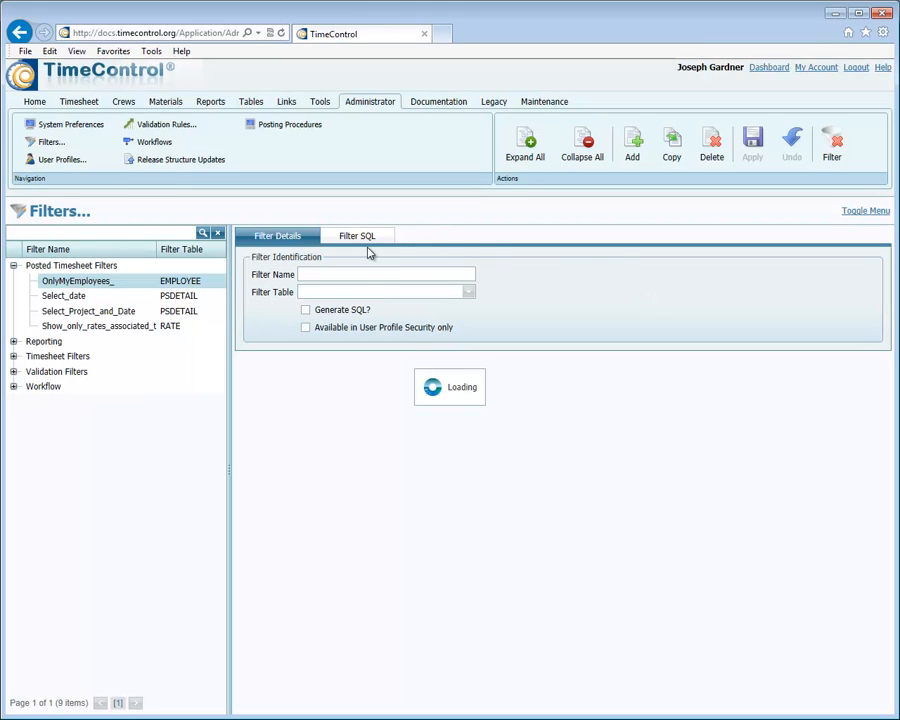
pyautogui.rightClick(38, 268)
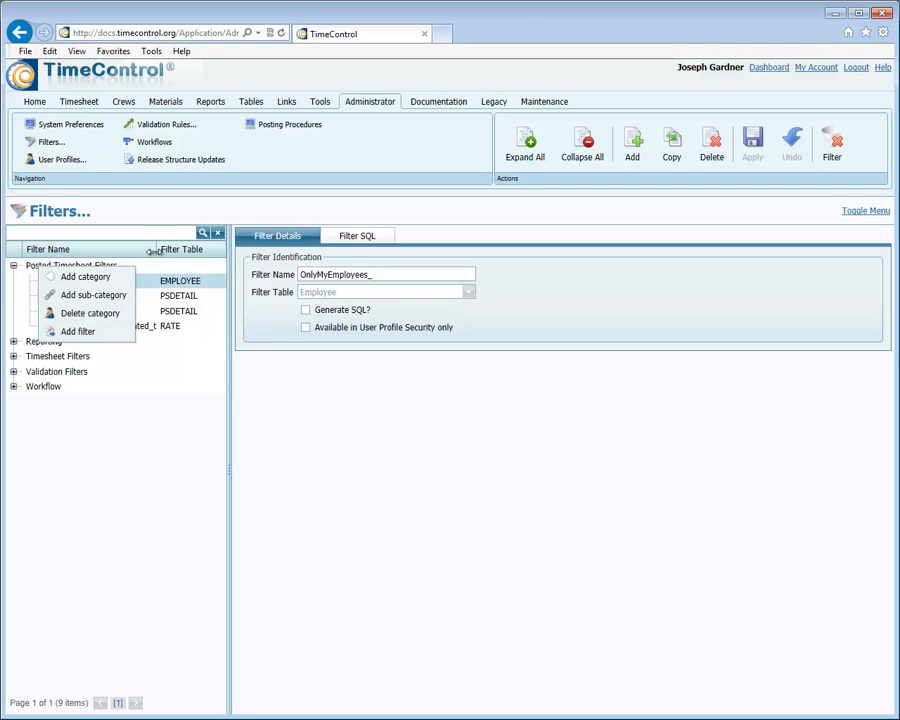
pyautogui.click(130, 214)
pyautogui.click(14, 341)
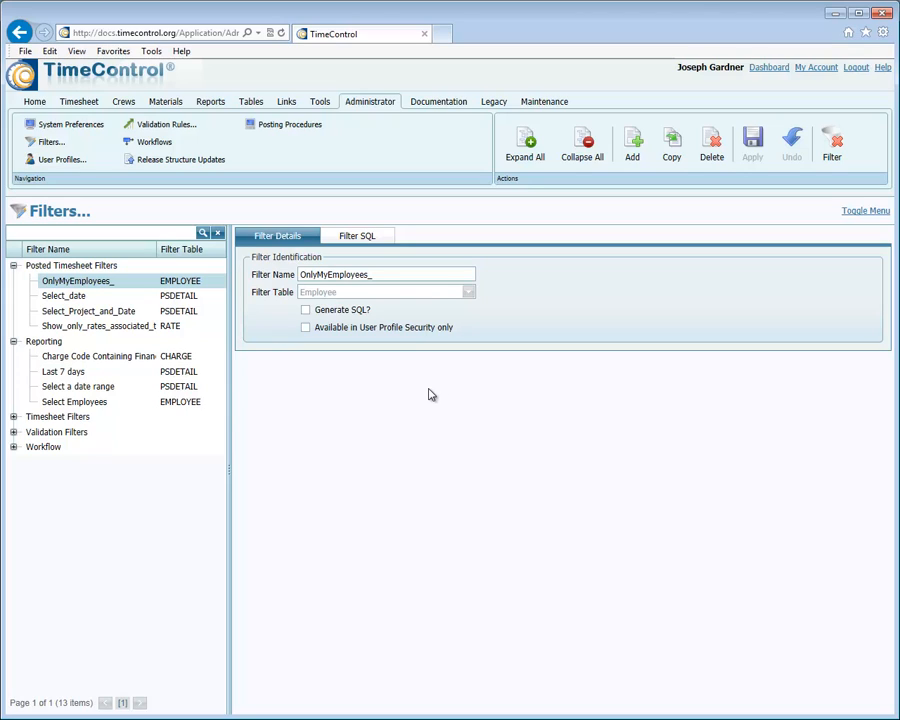
# Open the 4/25/2014 draft crew timesheet and examine its timesheet details and materials entries.
pyautogui.click(118, 104)
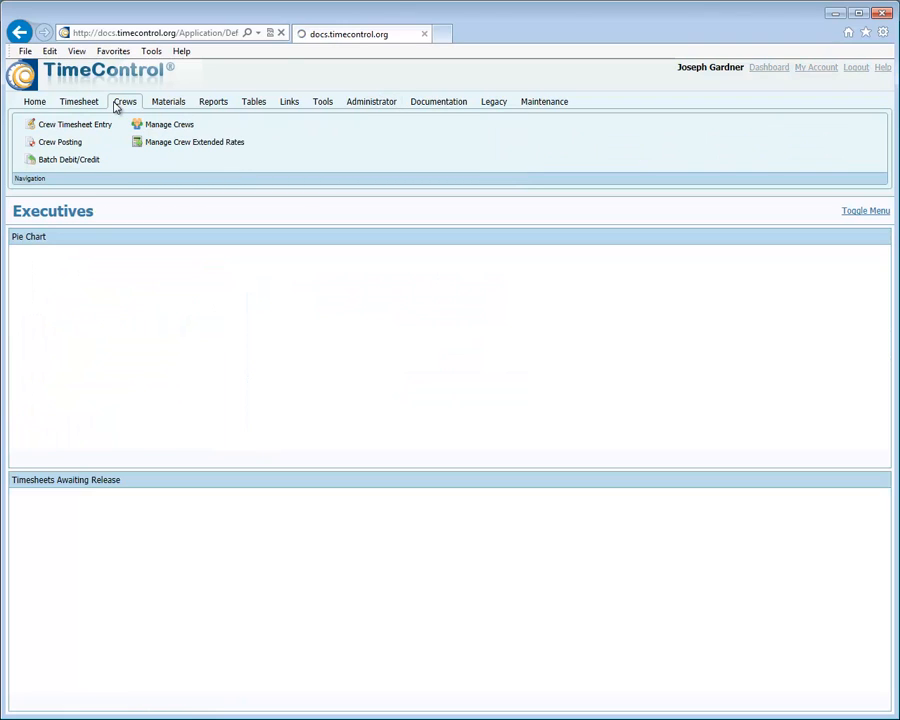
pyautogui.click(44, 128)
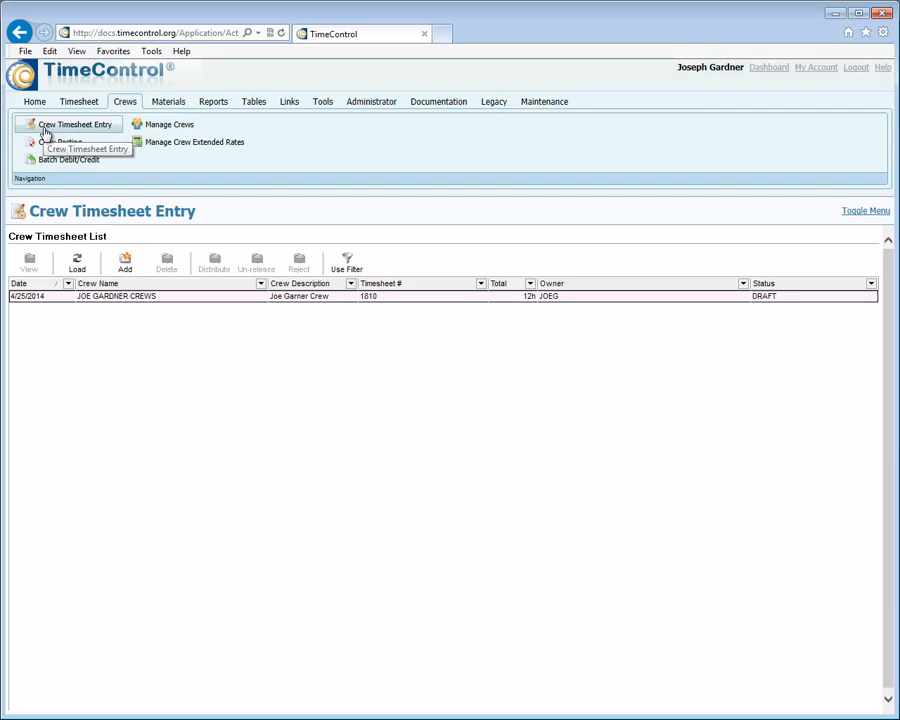
pyautogui.click(158, 296)
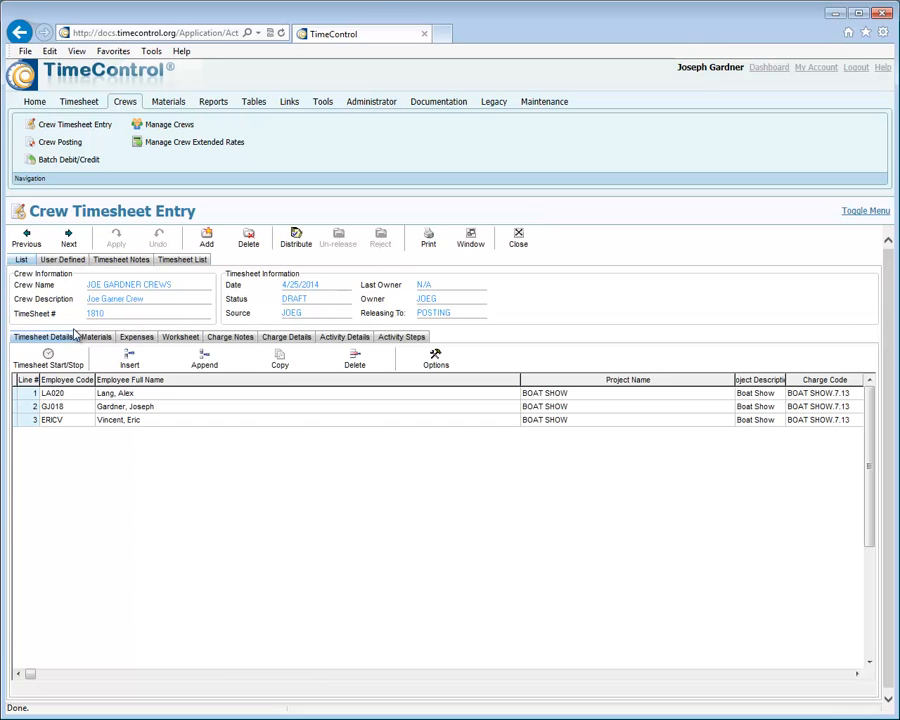
pyautogui.click(91, 340)
pyautogui.click(57, 340)
pyautogui.click(97, 340)
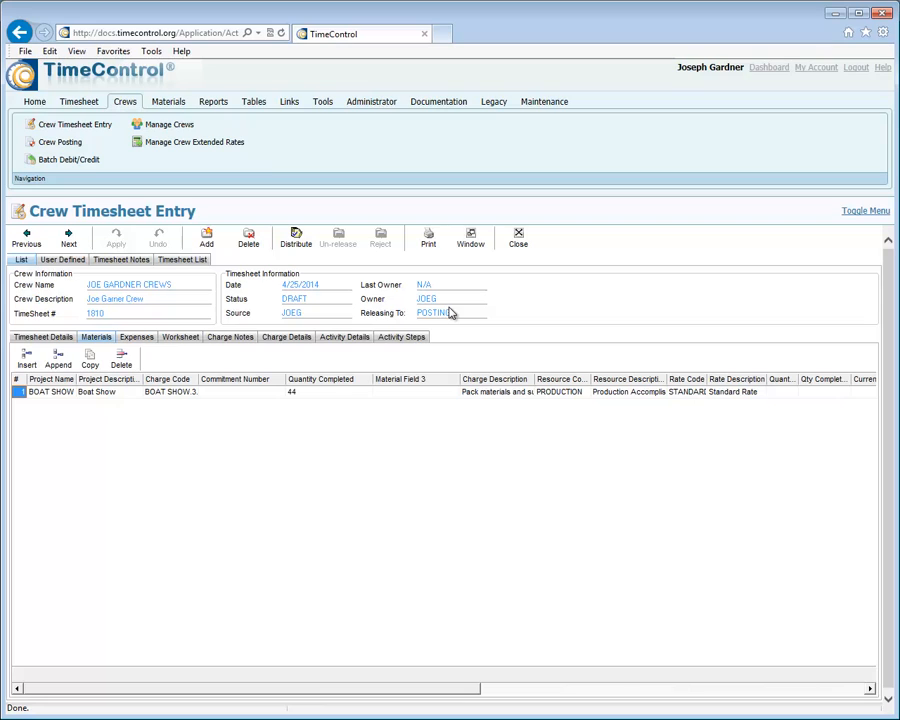
pyautogui.click(20, 339)
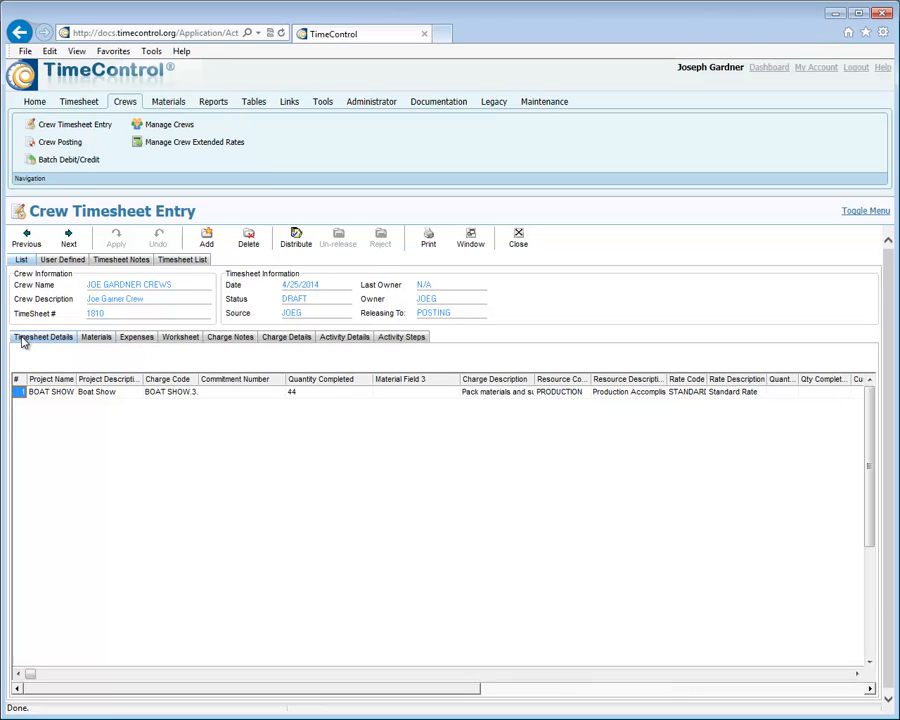
pyautogui.click(96, 340)
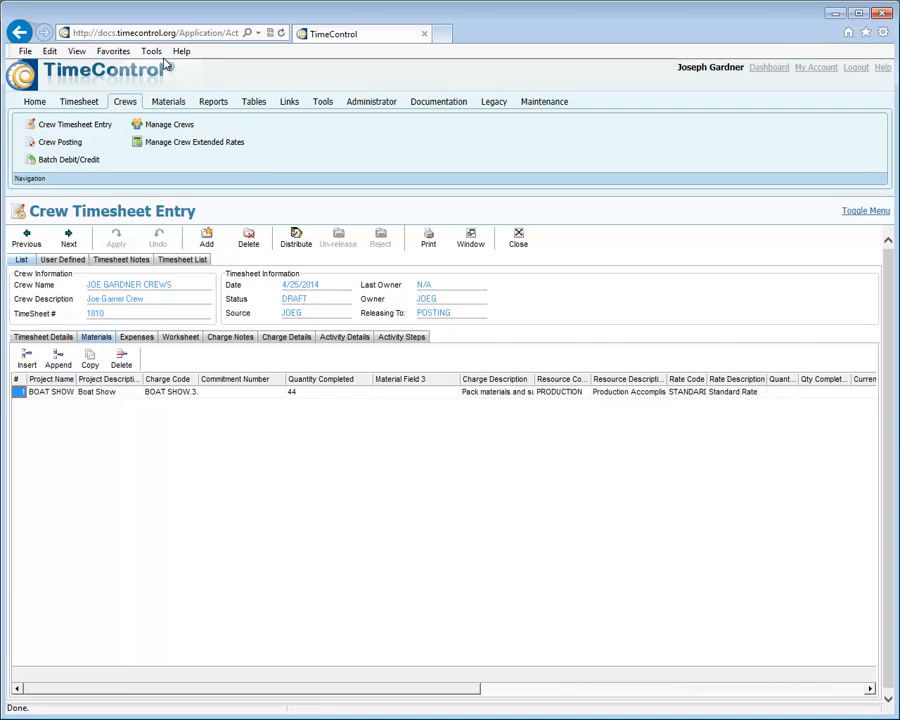
# View the Materials functions and return to the Report Interface.
pyautogui.click(169, 105)
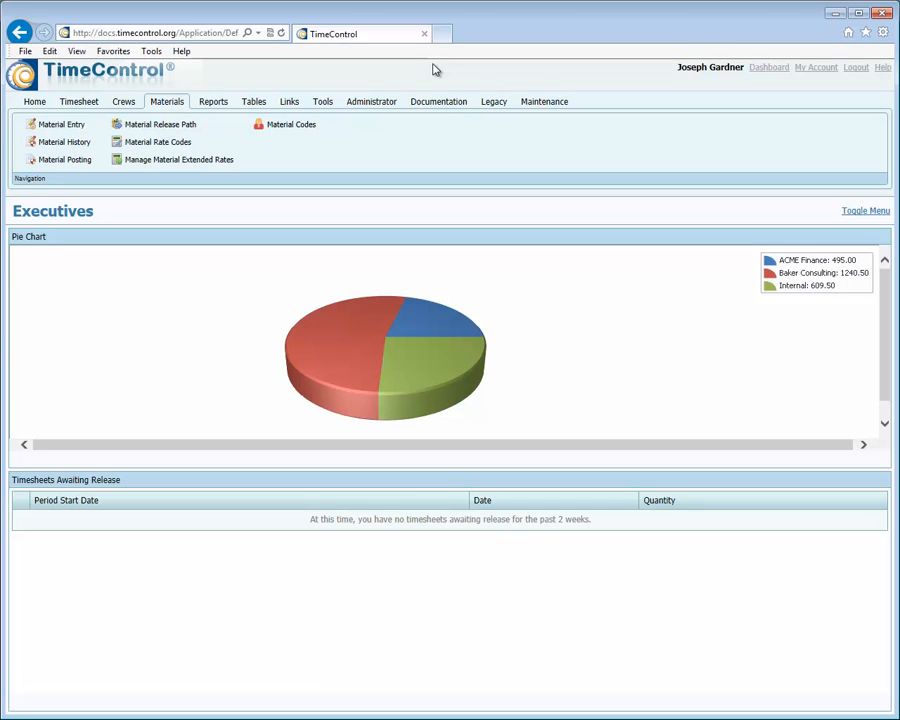
pyautogui.click(211, 108)
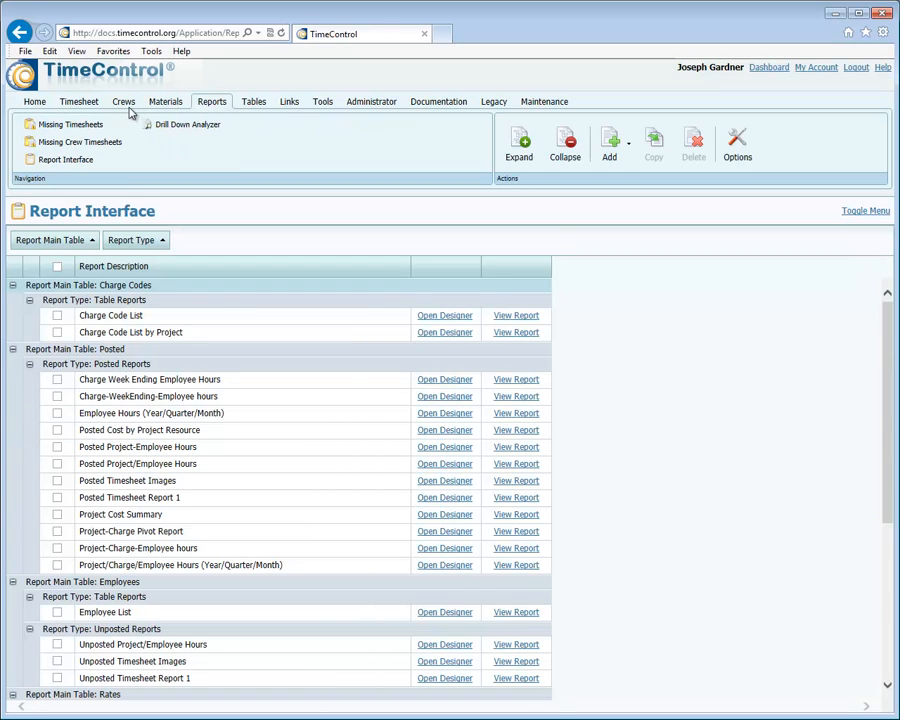
# View the Timesheet functions and the My Account settings, and open the Timesheet Release Log.
pyautogui.click(78, 104)
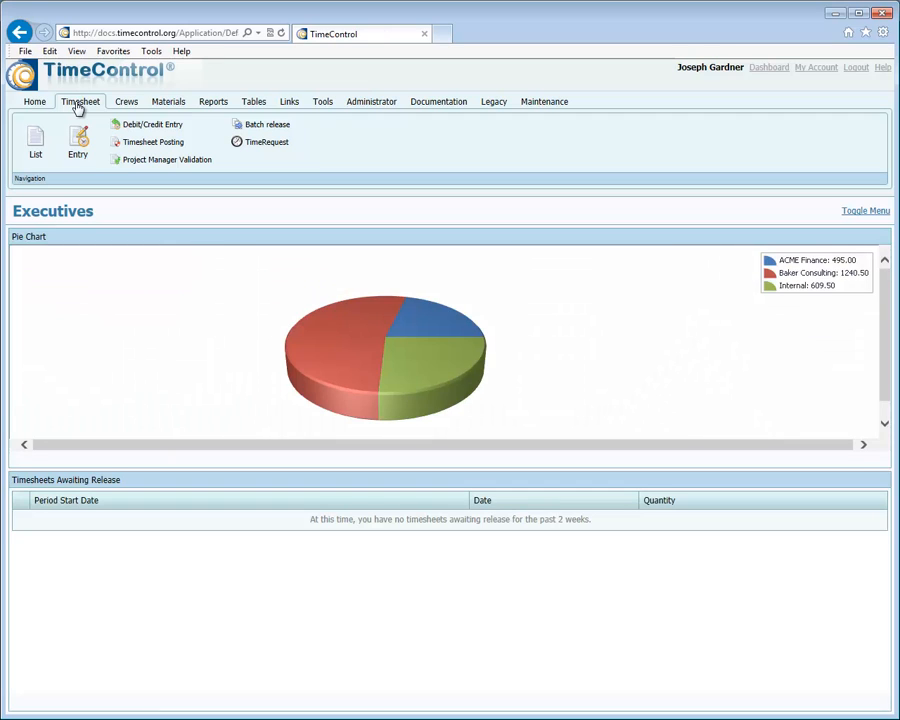
pyautogui.click(325, 106)
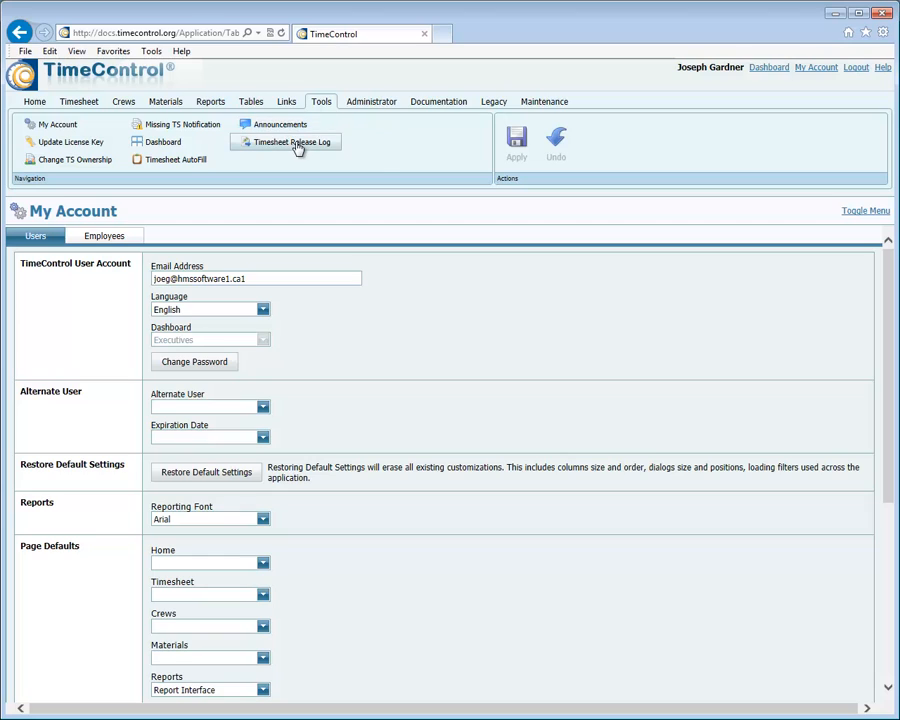
pyautogui.click(296, 145)
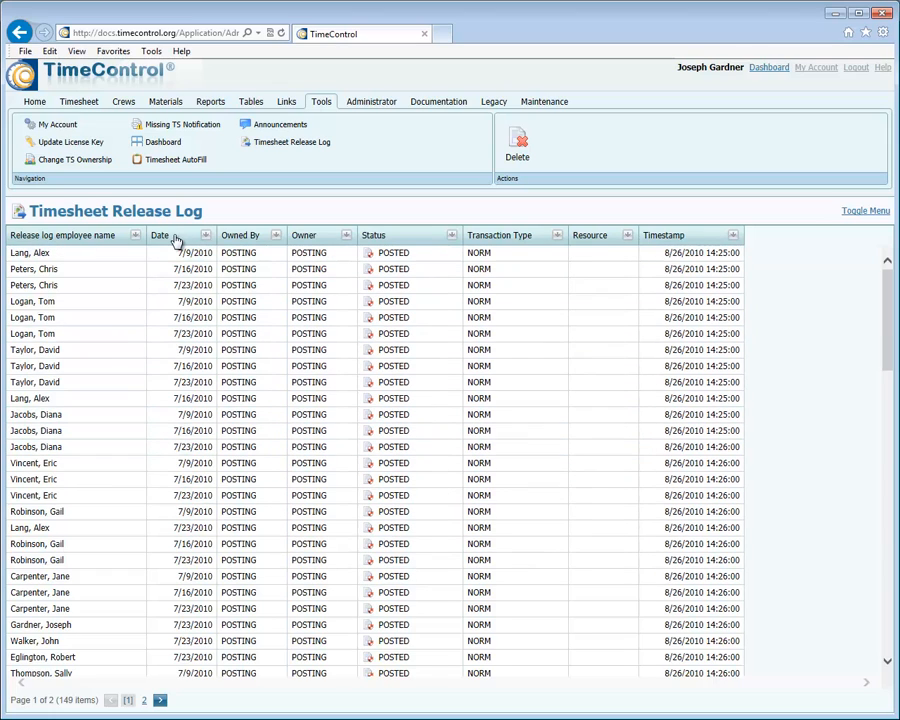
# Try moving the release log's Date and employee name columns, and examine the filter choices for the employee name.
pyautogui.moveTo(176, 238); pyautogui.dragTo(124, 211)
pyautogui.moveTo(76, 236); pyautogui.dragTo(134, 226)
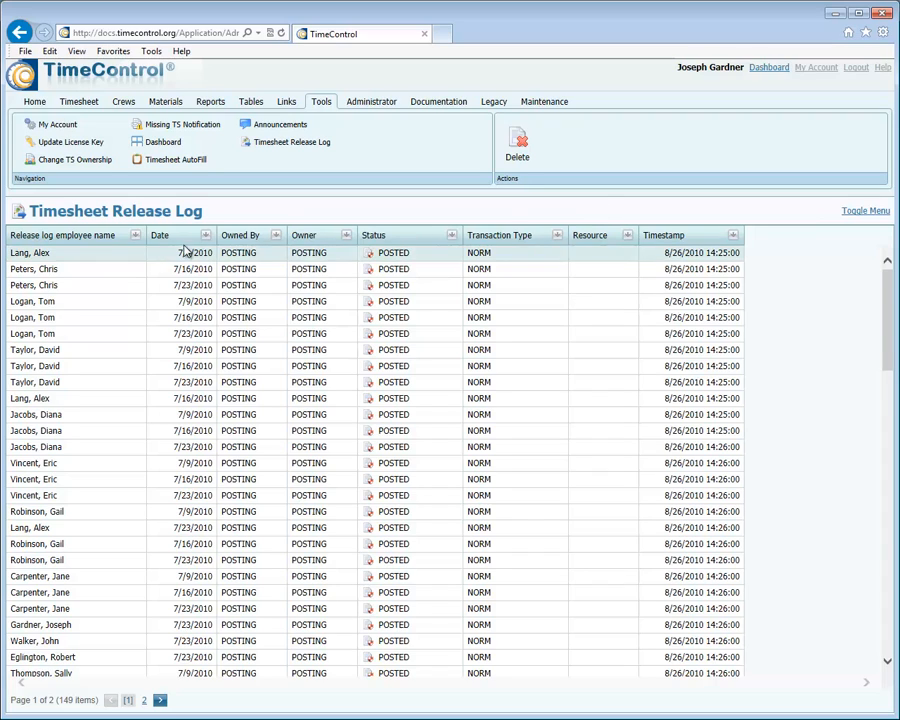
pyautogui.click(137, 237)
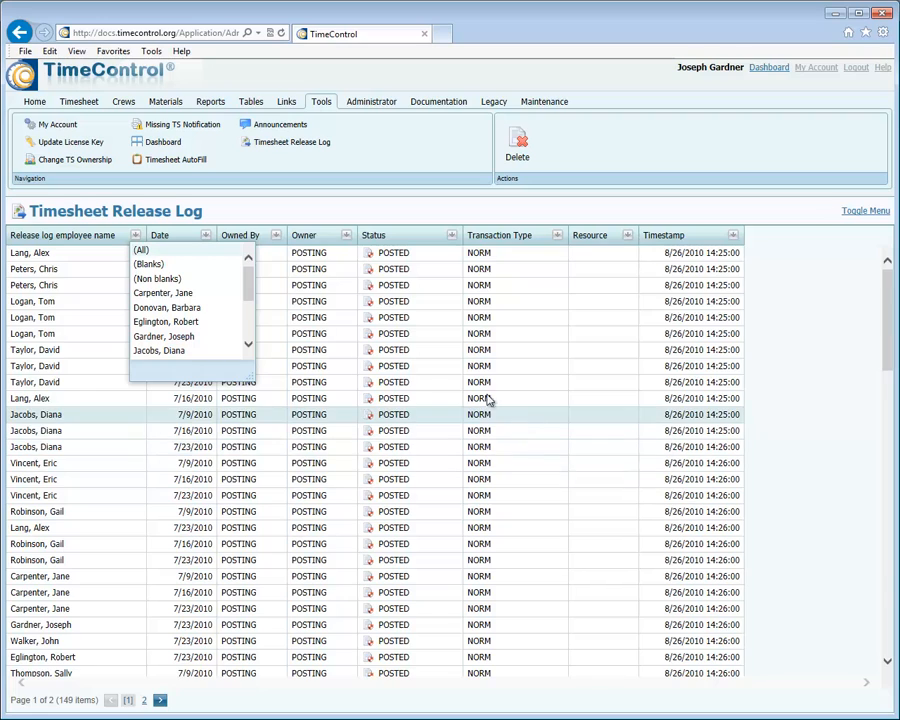
pyautogui.moveTo(251, 285)
pyautogui.mouseDown()
pyautogui.moveTo(250, 337)
pyautogui.moveTo(249, 302)
pyautogui.mouseUp()
pyautogui.click(210, 208)
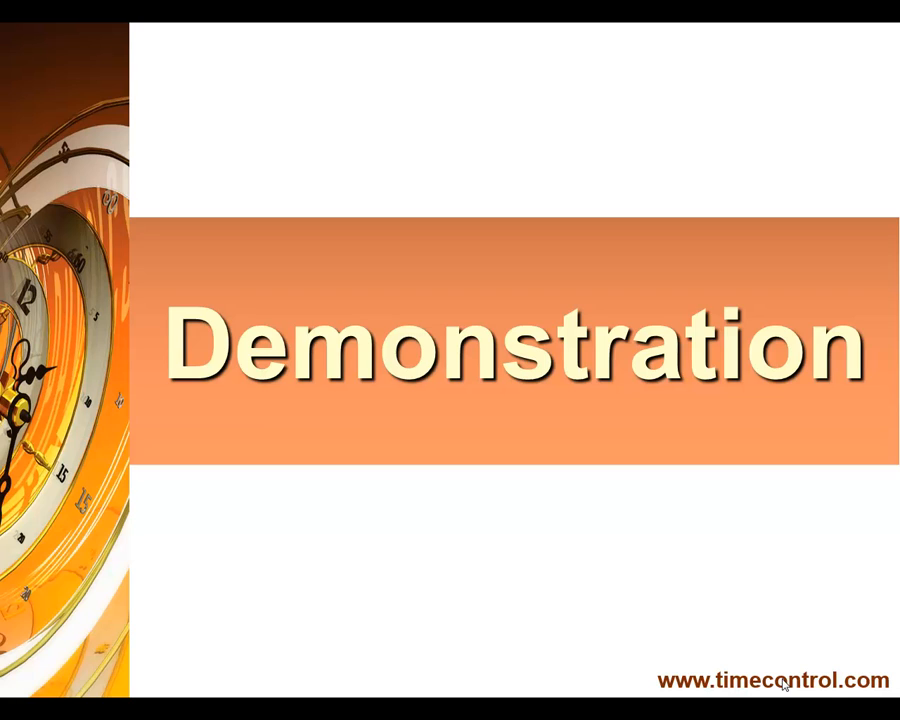
pyautogui.click(784, 685)
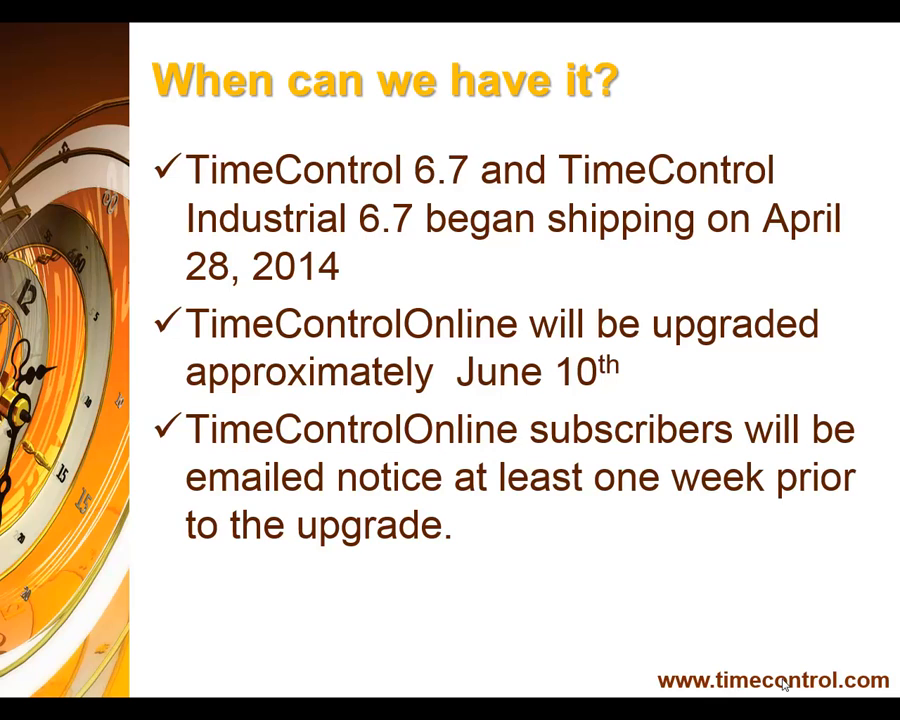